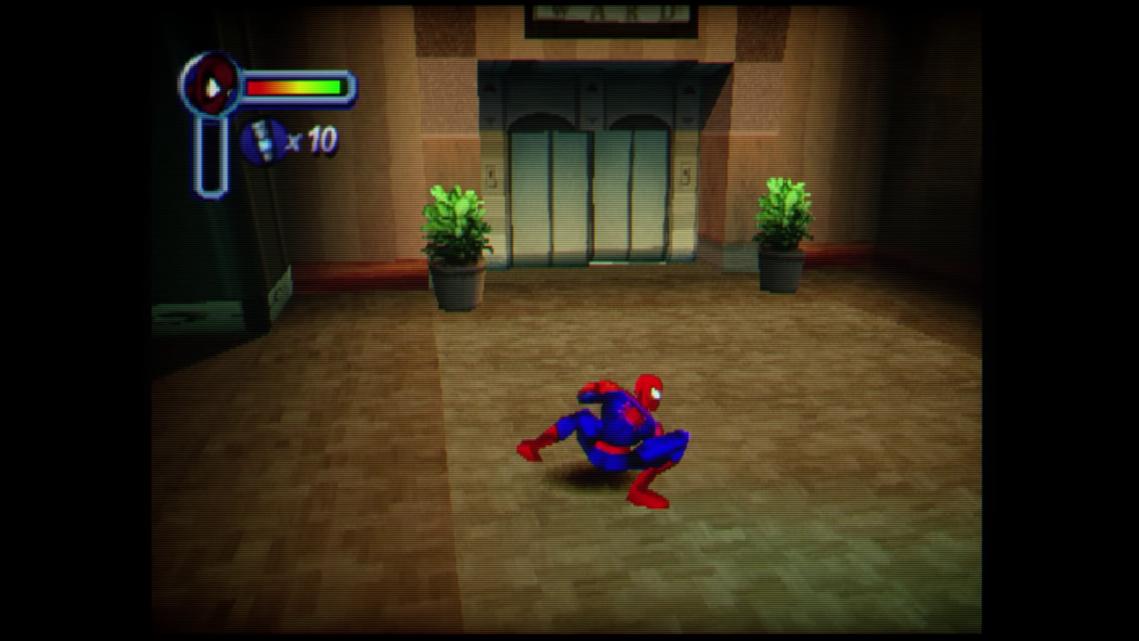
In Shader Parameters, drop Curvature from 2.00 to 0.25, briefly passing through 0.00.
key(F1)
key(Down)
key(Down)
key(Down)
key(Down)
key(Down)
key(Down)
key(Down)
key(Down)
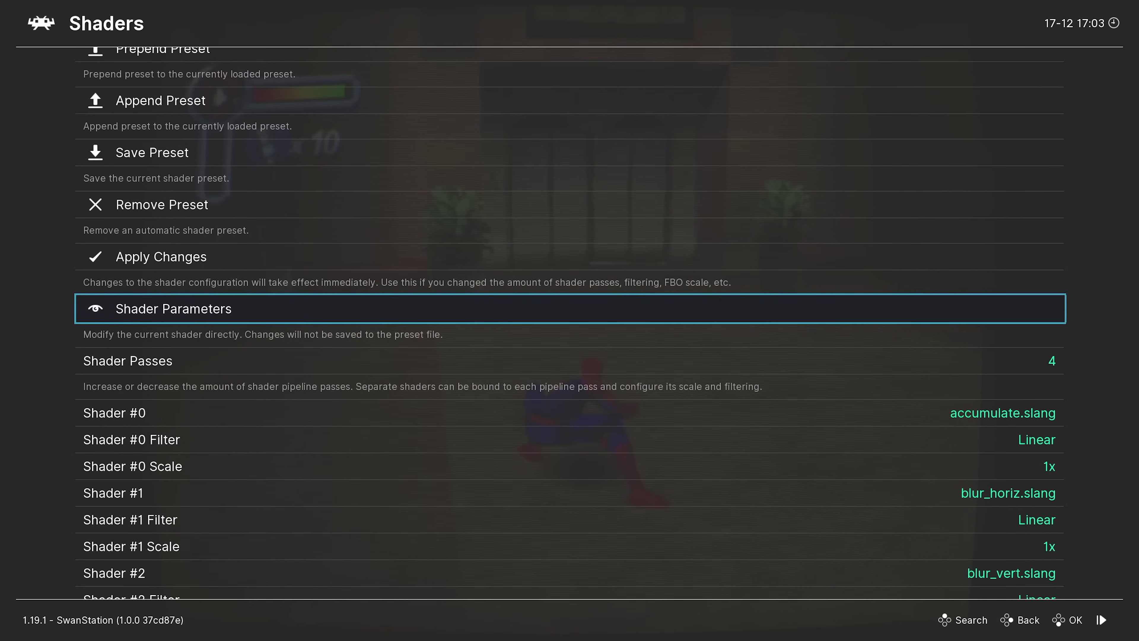
key(Return)
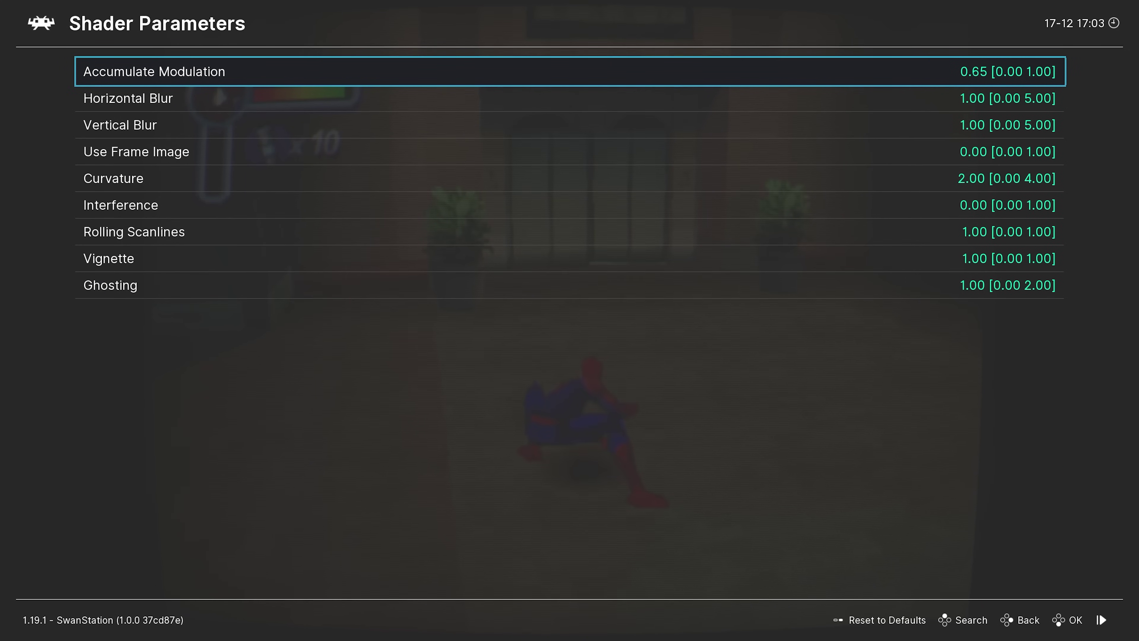
key(Down)
key(Down)
key(Down)
key(Down)
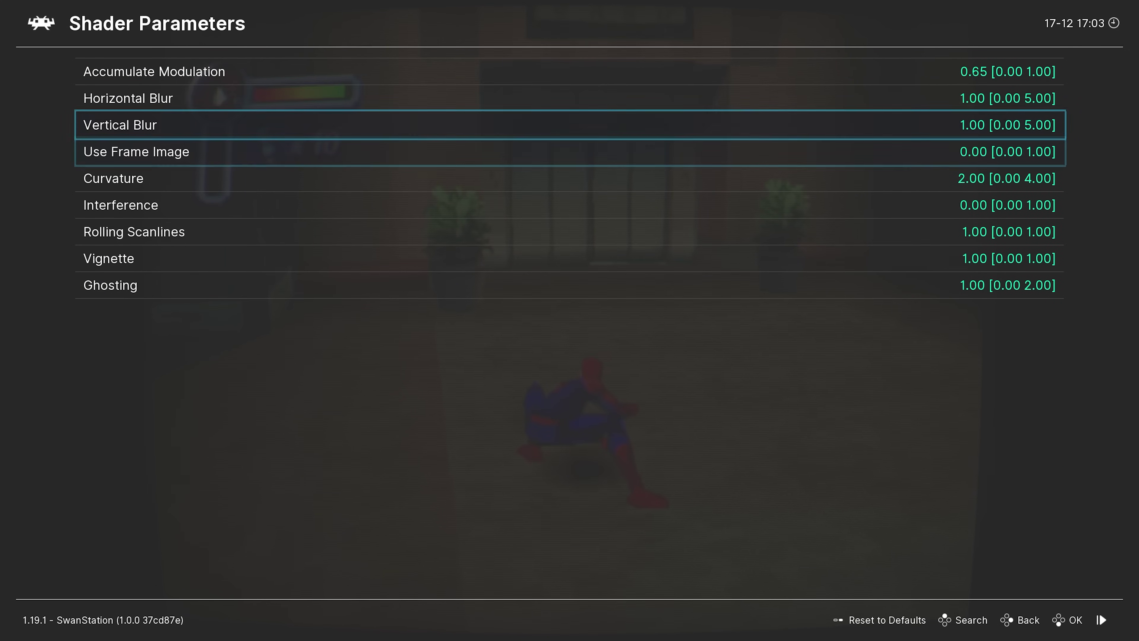
key(Return)
key(Up)
key(Up)
key(Up)
key(Up)
key(Up)
key(Up)
key(Up)
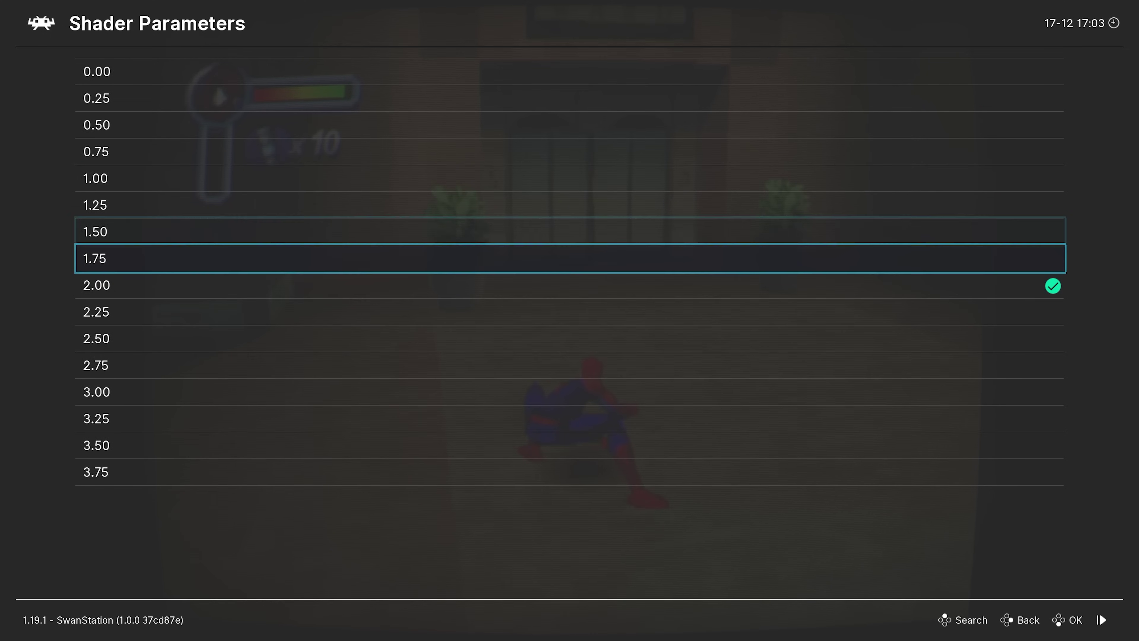
key(Up)
key(Return)
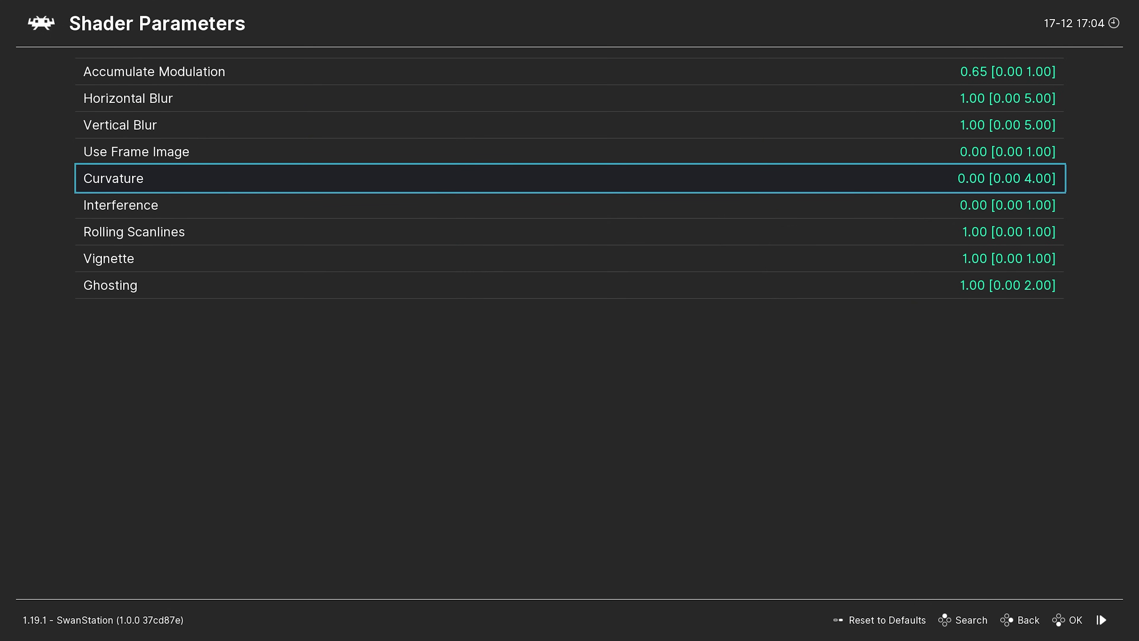
key(Return)
key(Down)
key(Return)
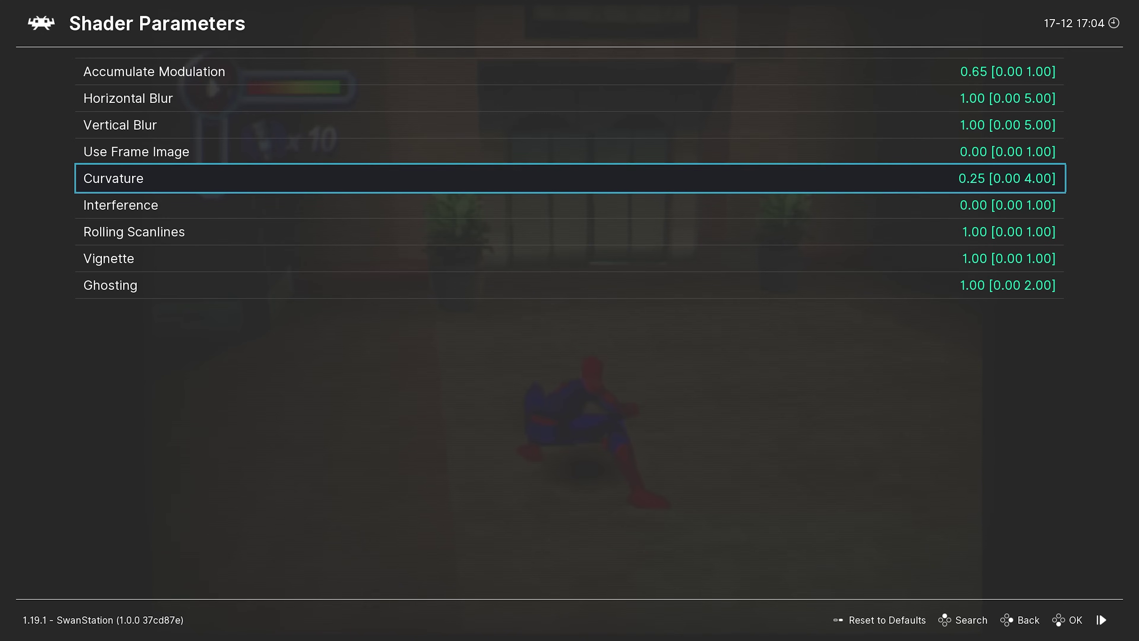
key(Down)
key(Down)
key(Down)
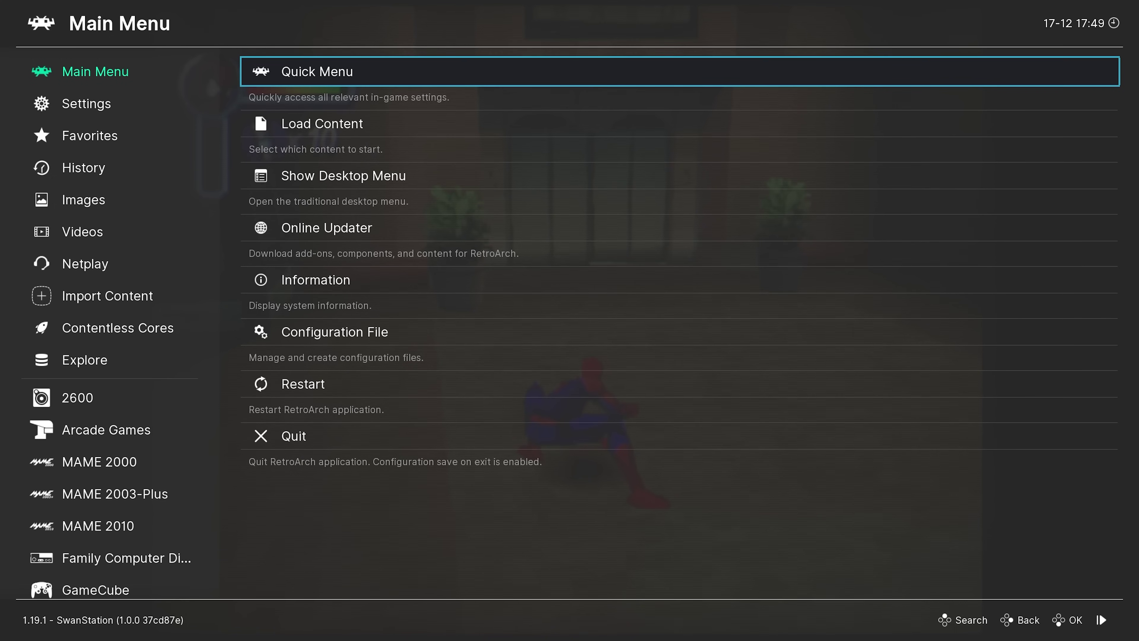
Bring up the shader Load Preset browser over the running game.
key(Return)
key(Up)
key(Up)
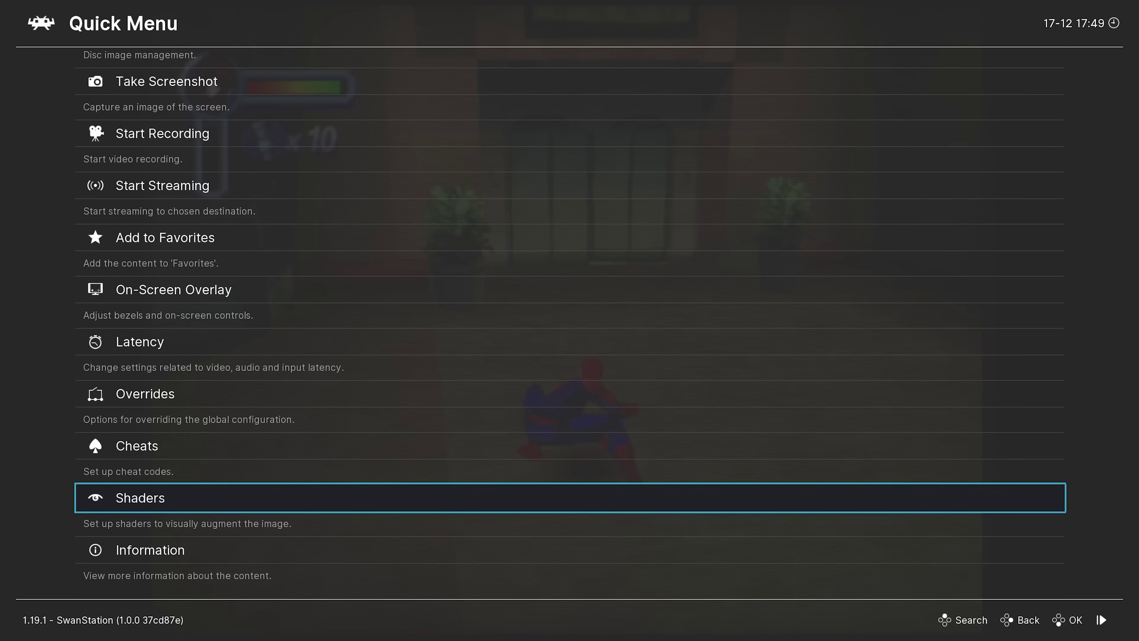
key(Return)
key(Down)
key(Down)
key(Return)
Browse the CyberLab 1080p and 4K Genesis and Turbo Duo_DC presets, then back out.
key(Down)
key(Down)
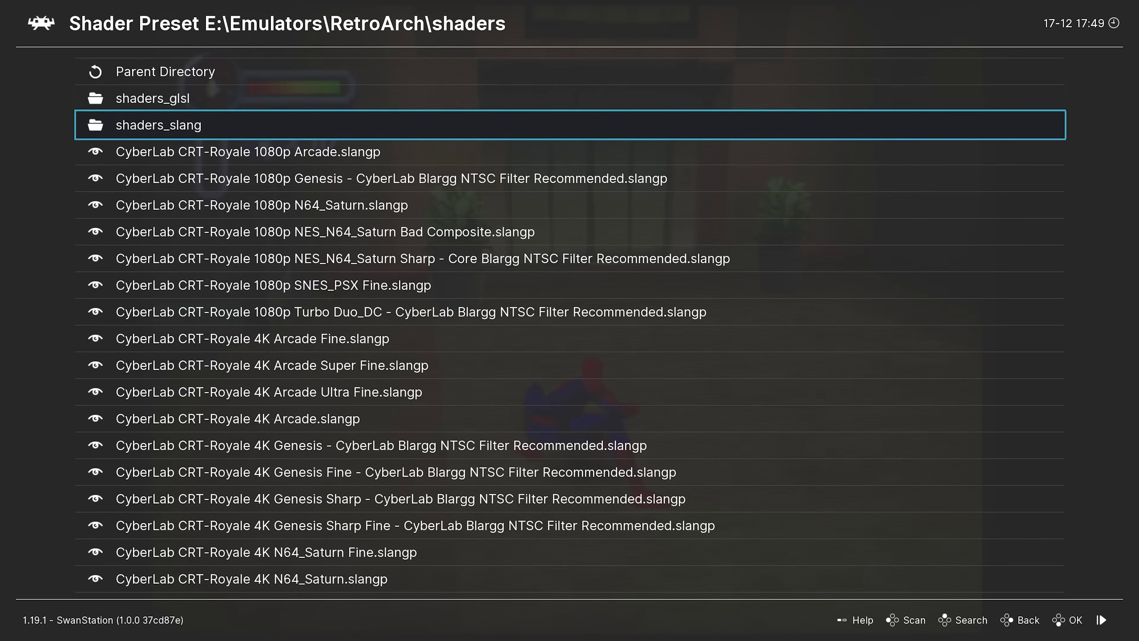
key(Down)
key(Down)
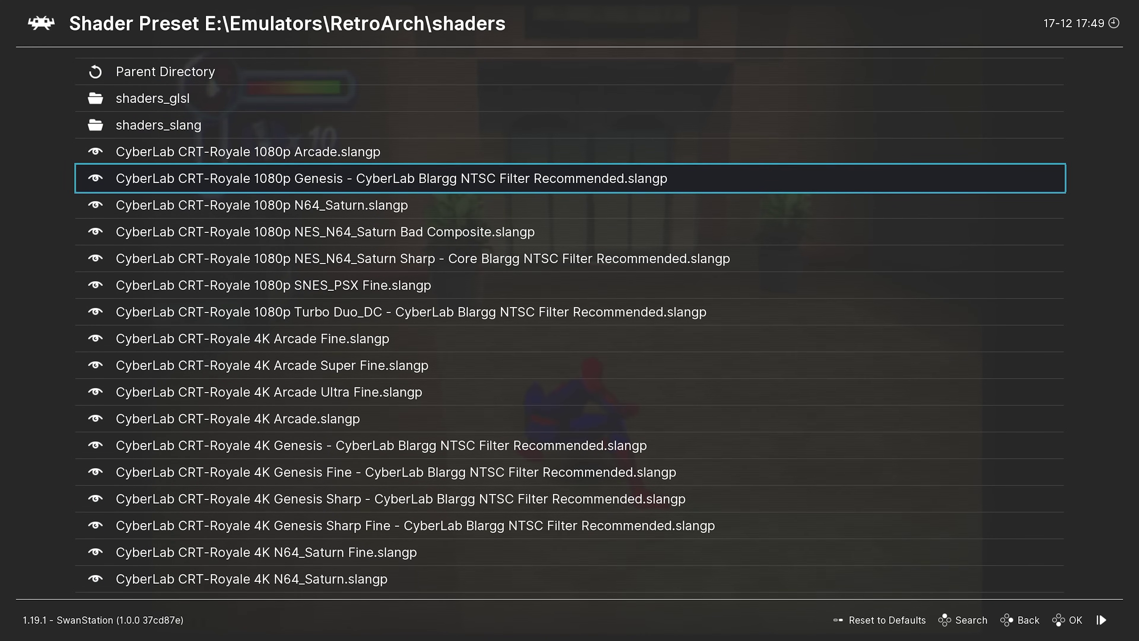
key(Down)
key(Down)
key(Down)
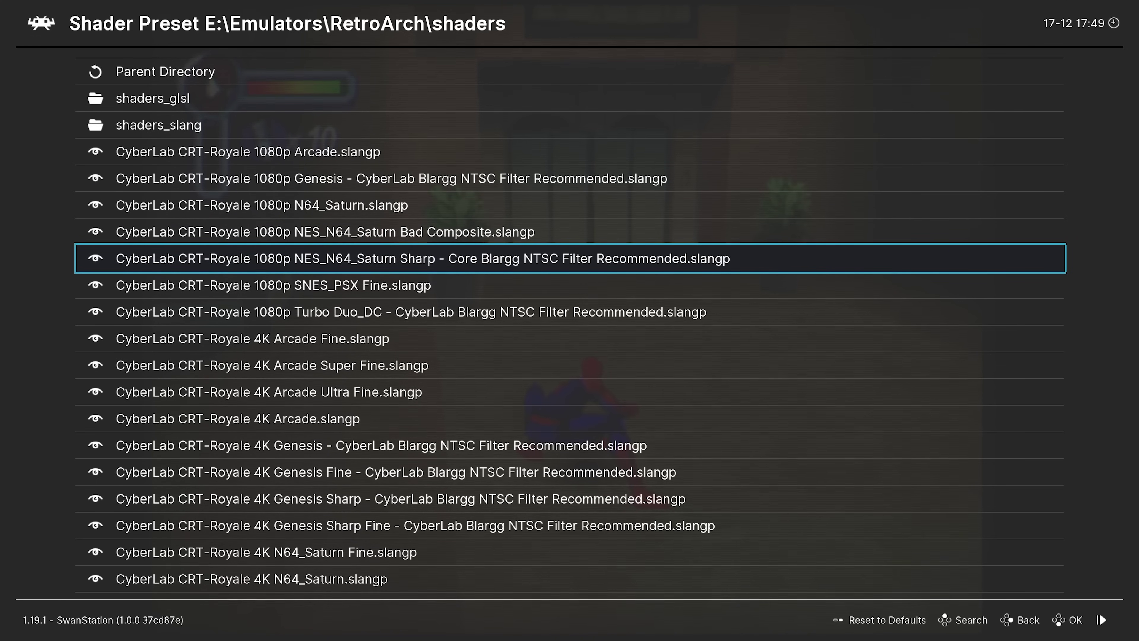
key(Down)
key(Down)
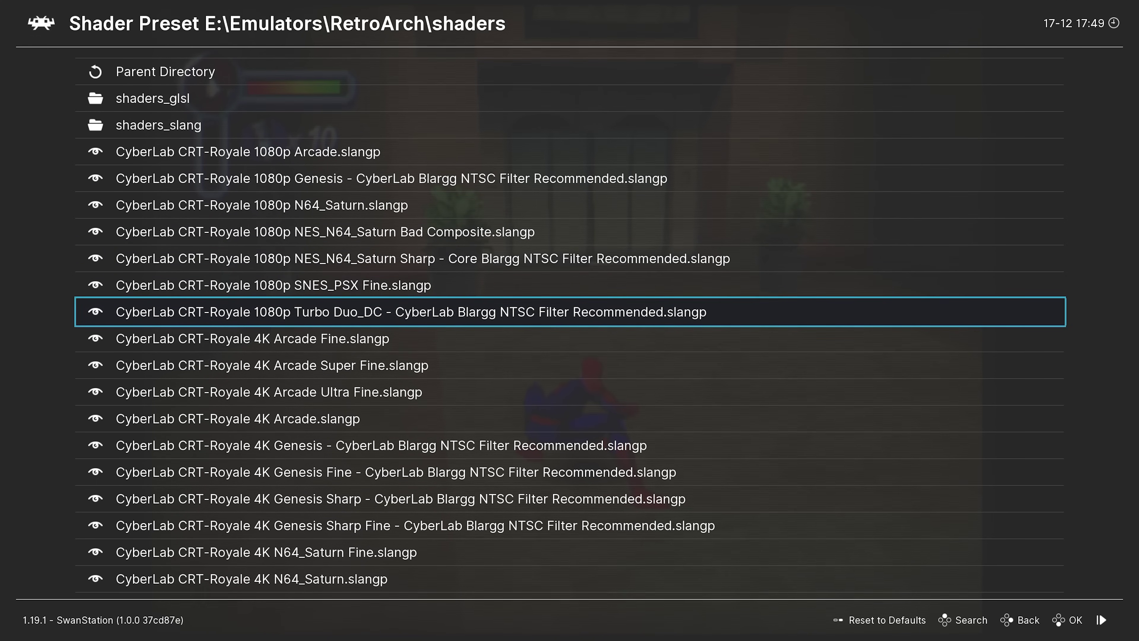
key(Down)
key(Down)
key(Down)
key(Down)
key(Down)
key(Down)
key(Down)
key(Down)
key(Up)
key(Up)
key(Up)
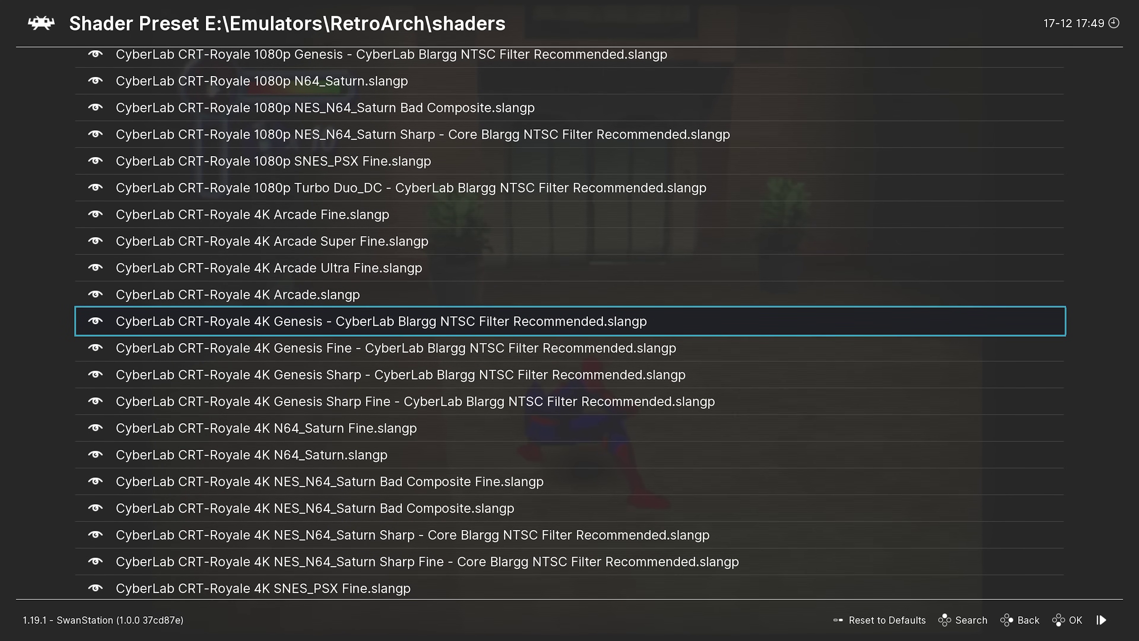
key(Return)
key(BackSpace)
key(BackSpace)
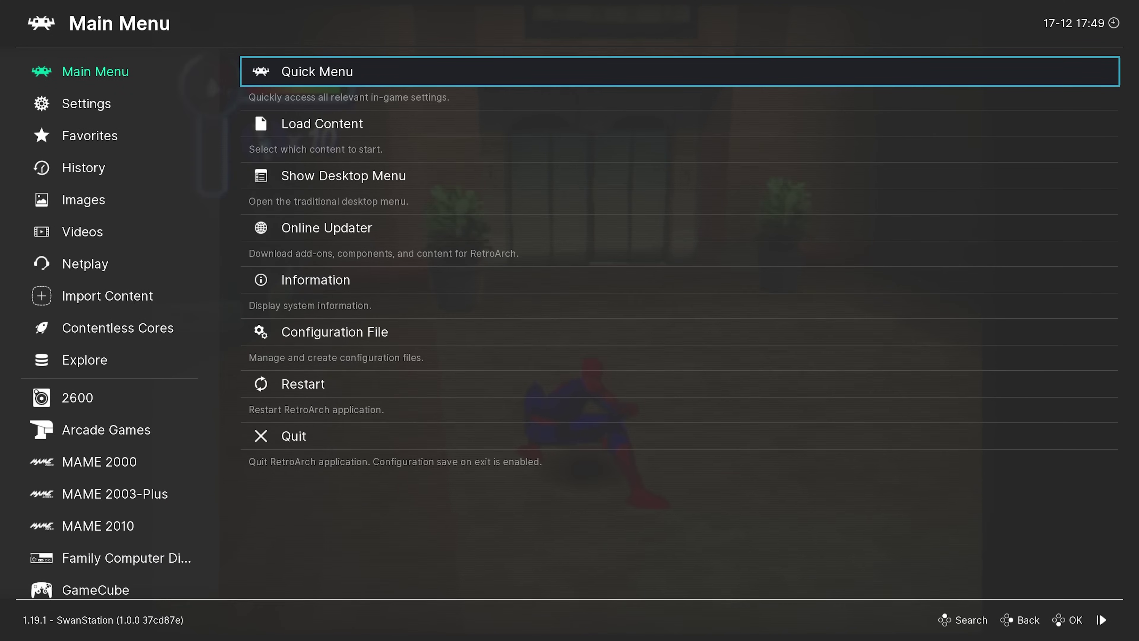
Go to Settings > Video and open the Video Filter file list.
key(Left)
key(Down)
key(Right)
key(Down)
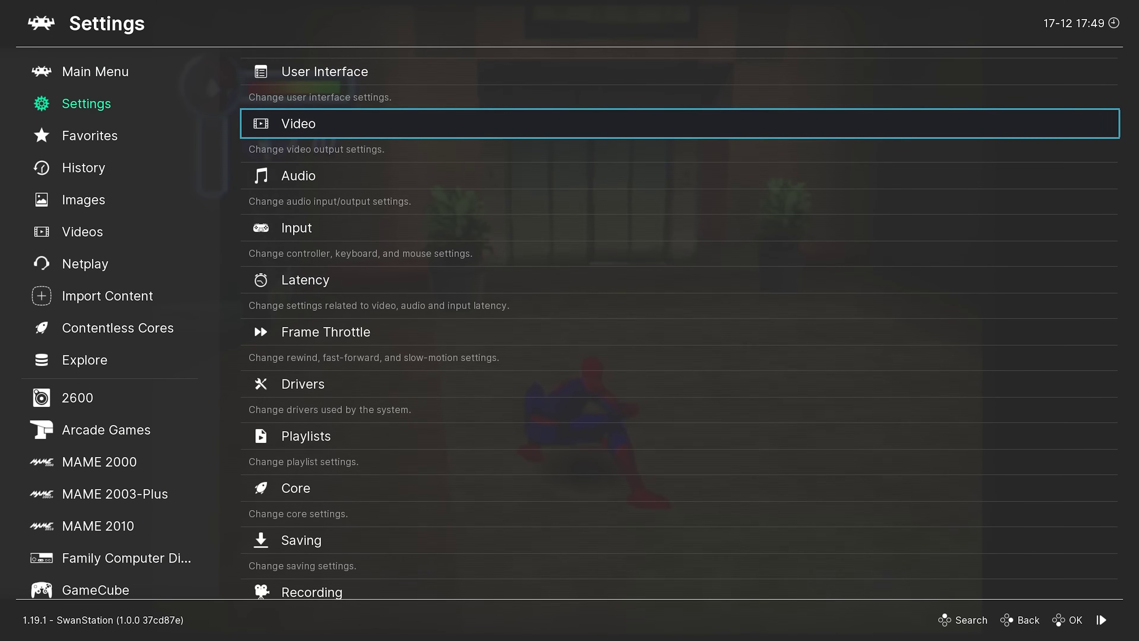
key(Return)
key(Up)
key(Return)
Look through the Blargg NTSC Genesis Bad Composite, Genesis RF and SNES Composite filters.
key(Down)
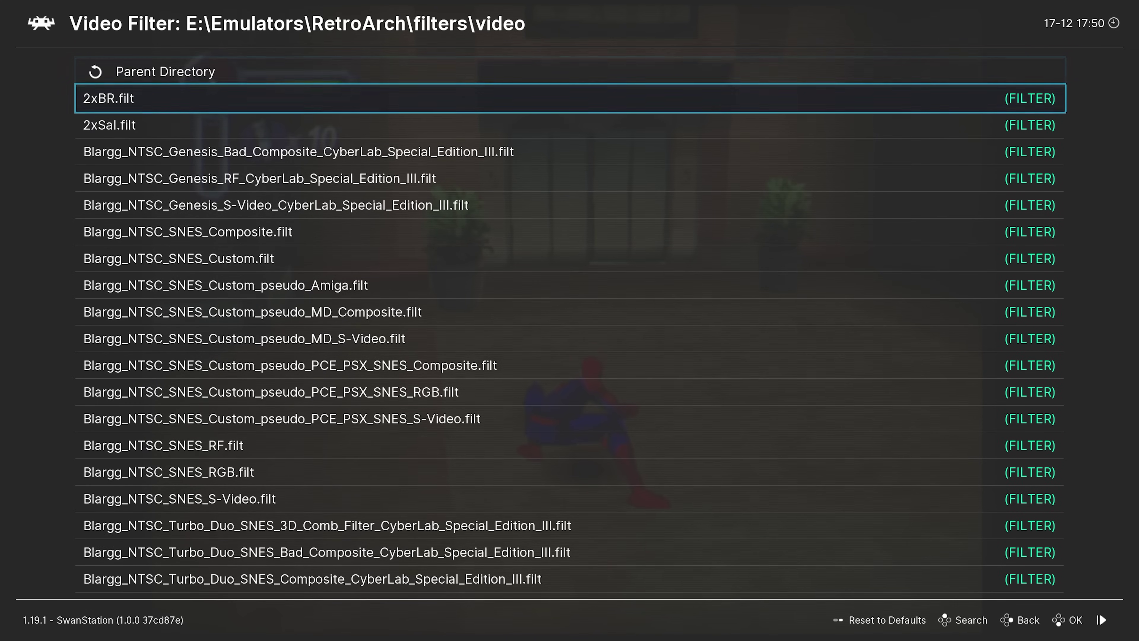
key(Down)
key(Down)
key(Down)
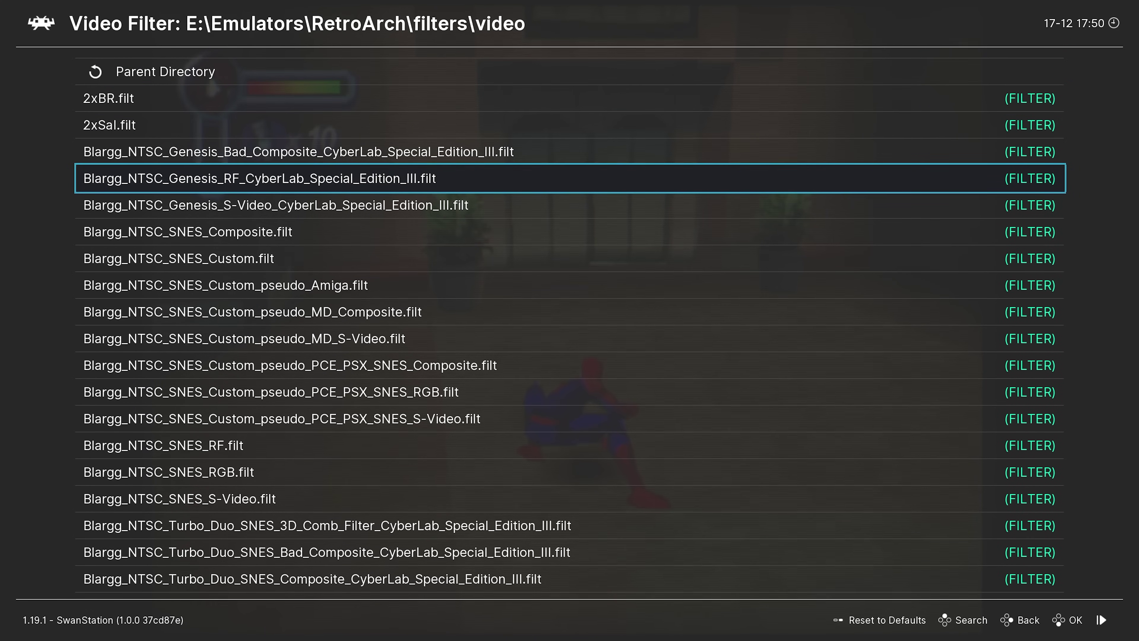
key(Up)
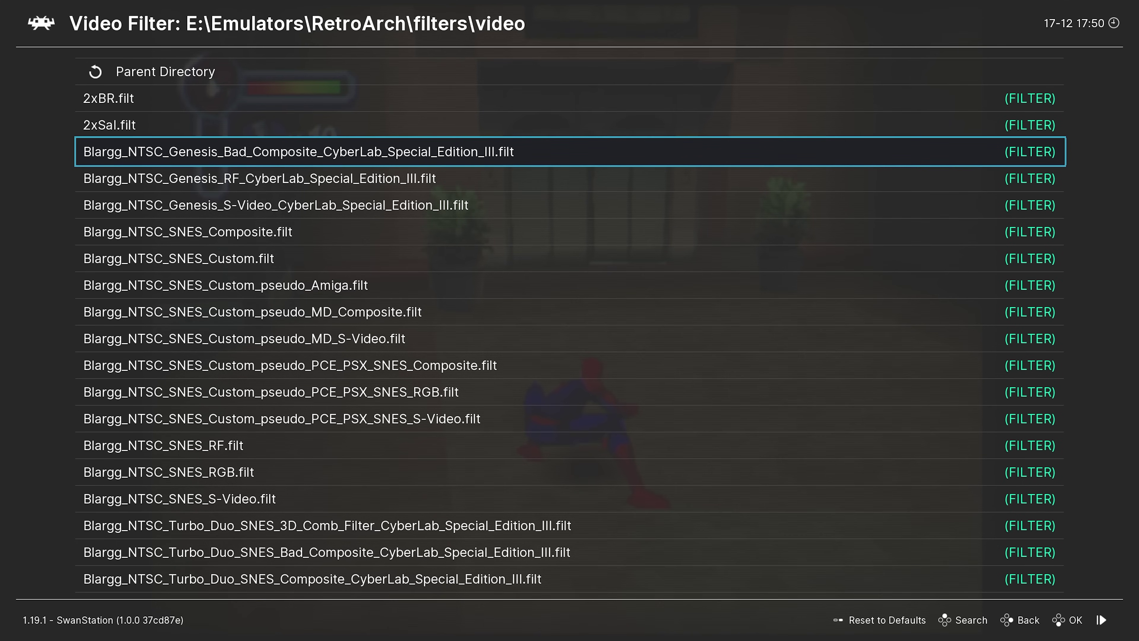
key(Down)
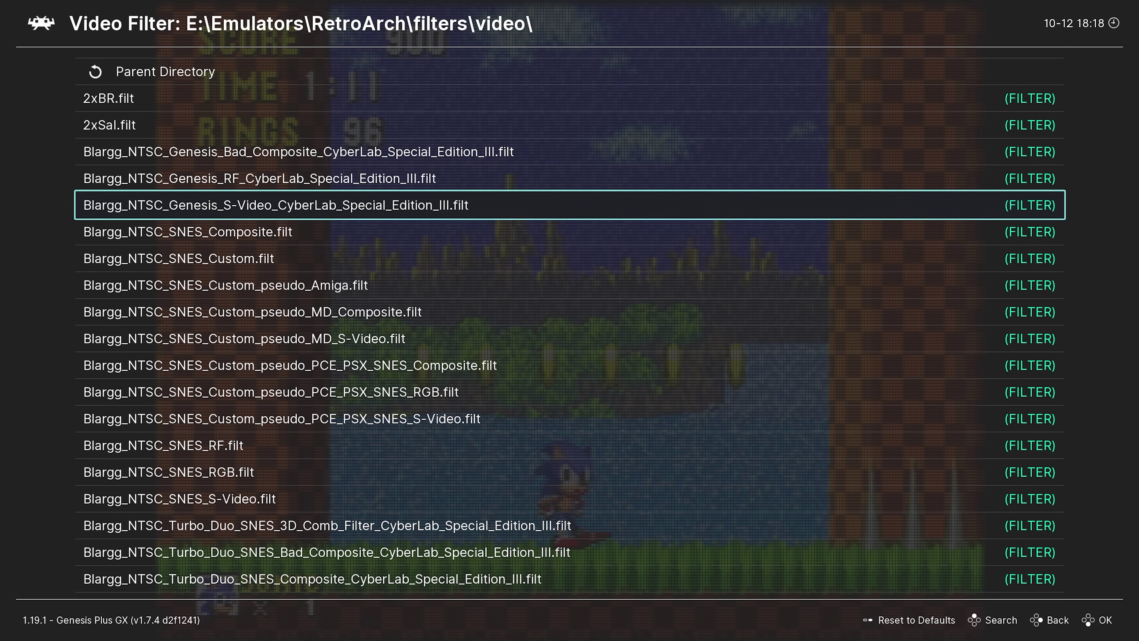
key(Down)
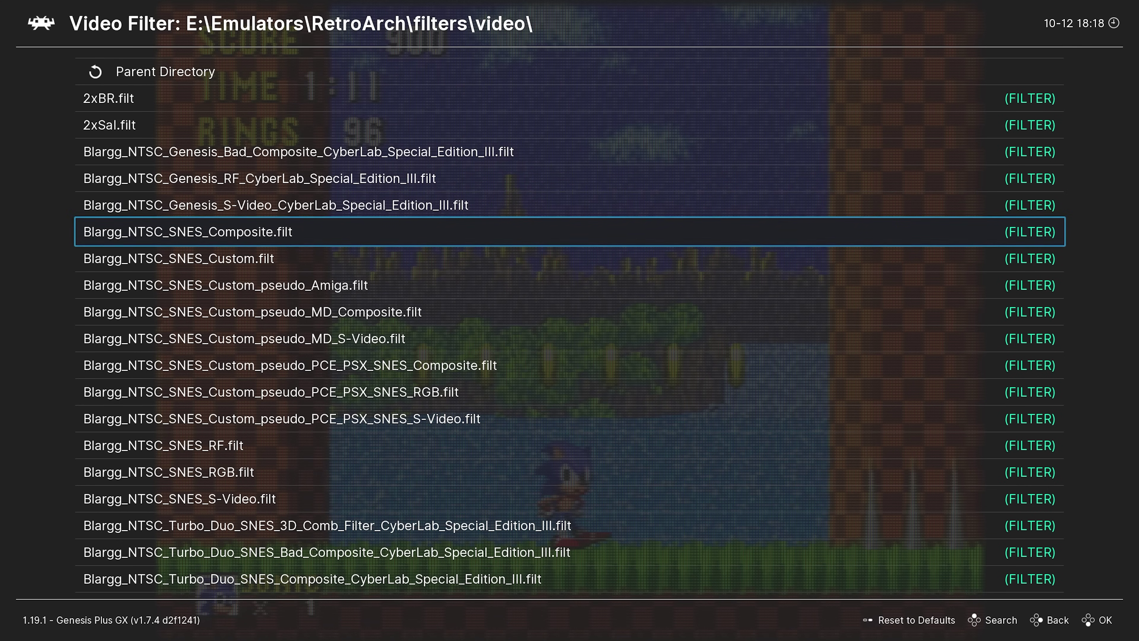
Apply Blargg_NTSC_Genesis_RF_CyberLab_Special_Edition_III.filt and return to the Sonic game.
key(Up)
key(Up)
key(F4)
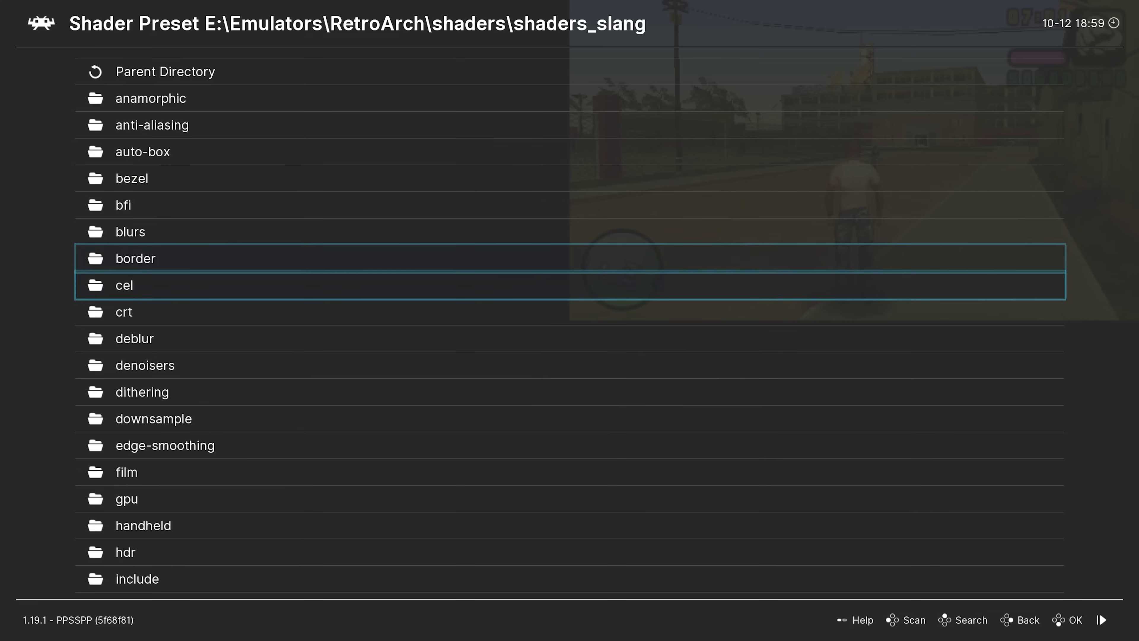
Look through the handheld shader presets, such as dslite-color, then return to the shaders folder.
key(Down)
key(Down)
key(Down)
key(Down)
key(Down)
key(Down)
key(Down)
key(Down)
key(Down)
key(Down)
key(Return)
key(Down)
key(Down)
key(Down)
key(Down)
key(Down)
key(Down)
key(Down)
key(Down)
key(Down)
key(Down)
key(Down)
key(Down)
key(Down)
key(Down)
key(Down)
key(Down)
key(Up)
key(Up)
key(Up)
key(Up)
key(Up)
key(Up)
key(Up)
key(Up)
key(Up)
key(Up)
key(Up)
key(Up)
key(Up)
key(Up)
key(Up)
key(Up)
key(Up)
key(Up)
key(Up)
key(Up)
key(Up)
key(Up)
key(BackSpace)
key(BackSpace)
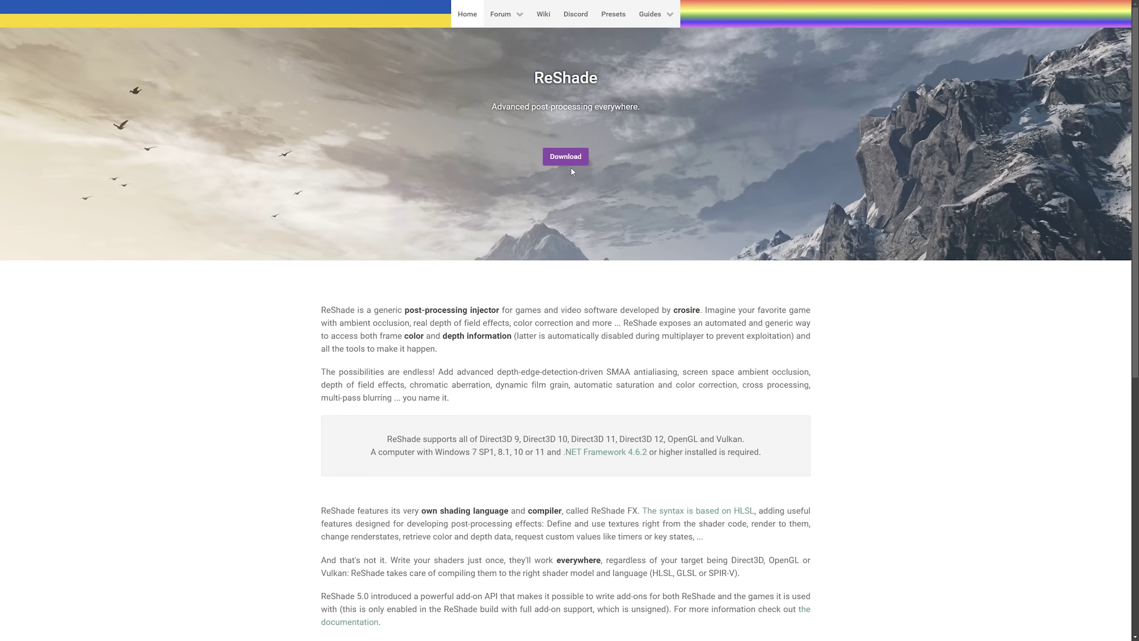
scroll(570, 166, down, 10)
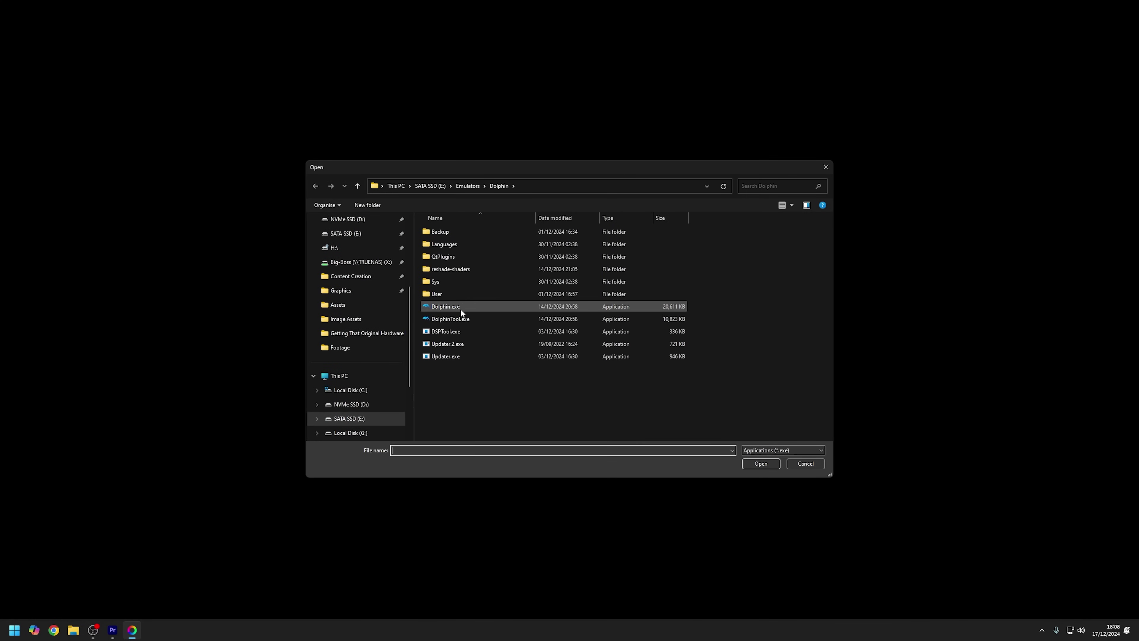
Install ReShade for Dolphin.exe with Vulkan, downloading the CRT-Royale-ReShade and qUINT effect packs.
double_click(460, 308)
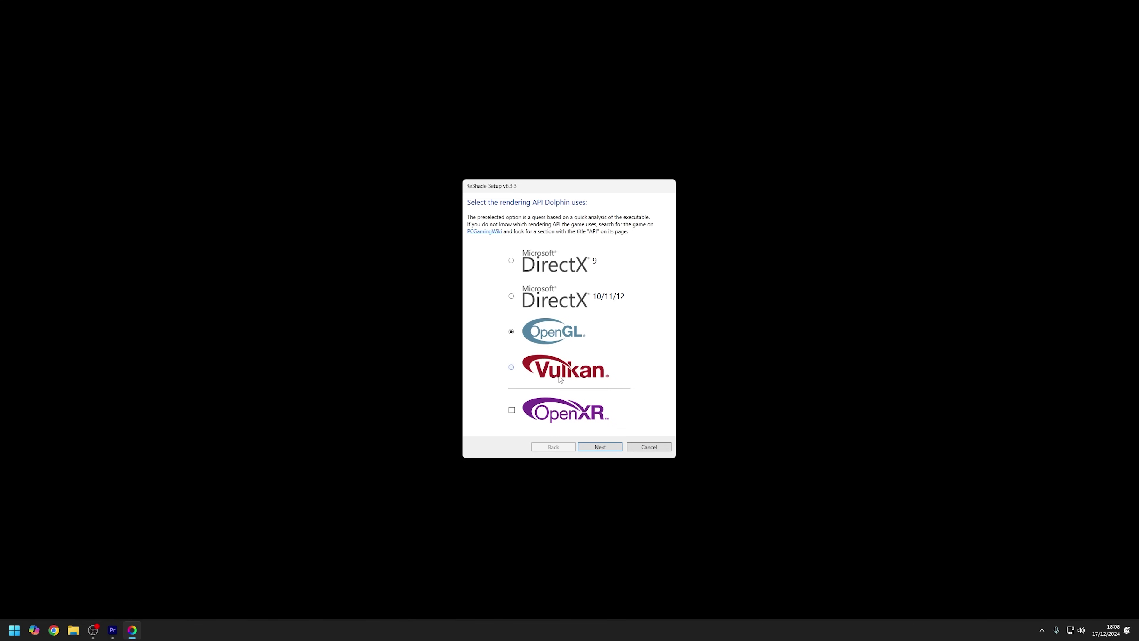
click(600, 447)
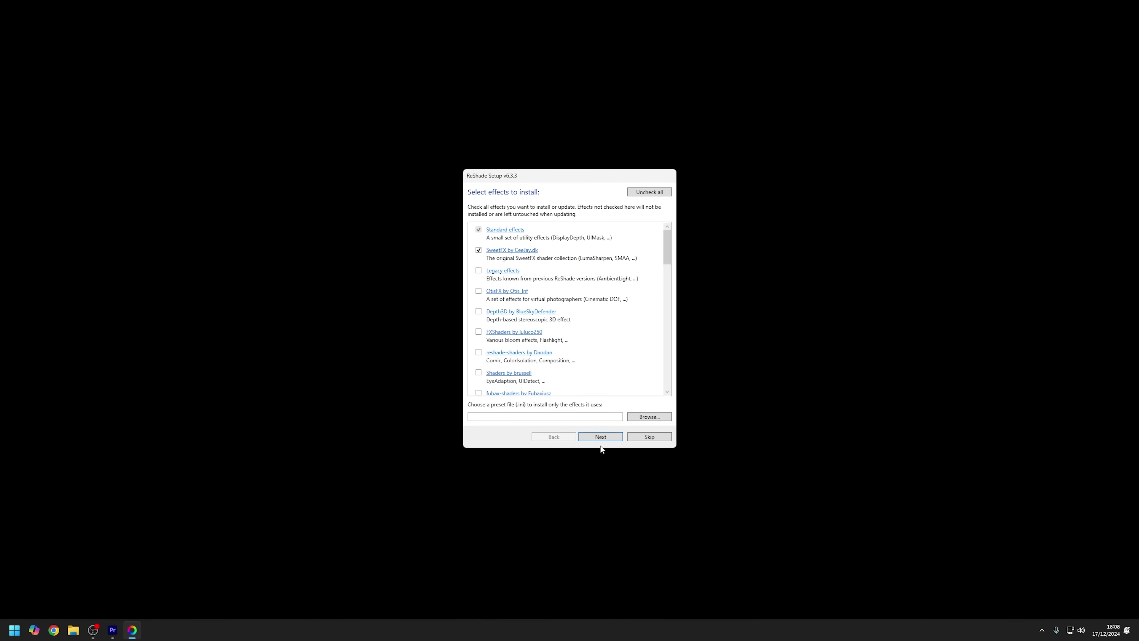
scroll(628, 325, down, 5)
click(653, 327)
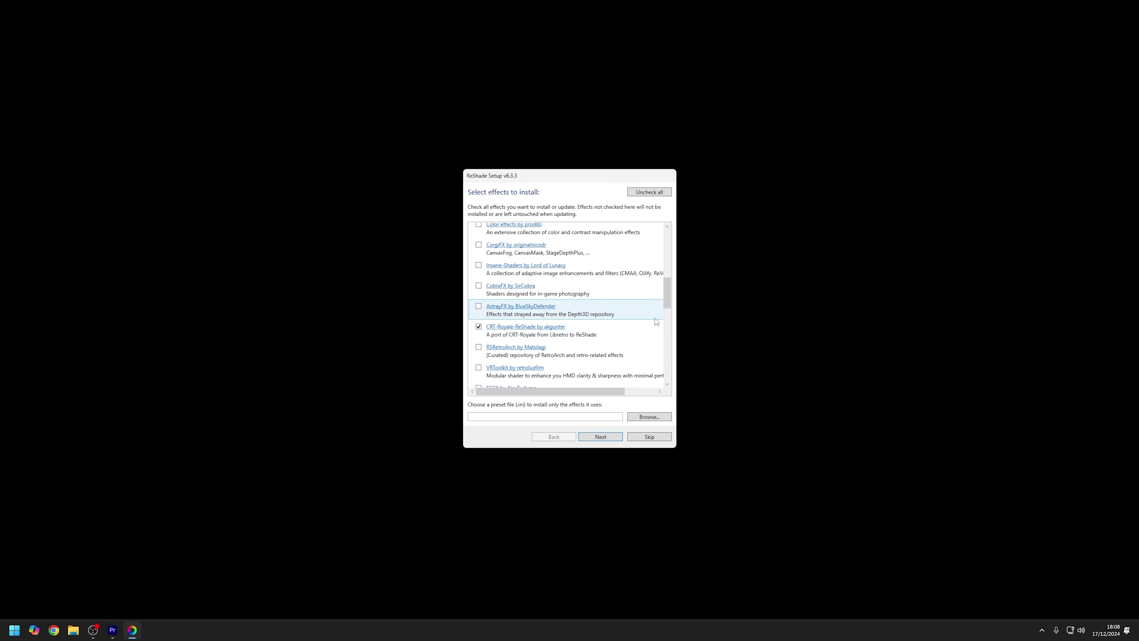
scroll(652, 322, down, 1)
scroll(501, 318, up, 4)
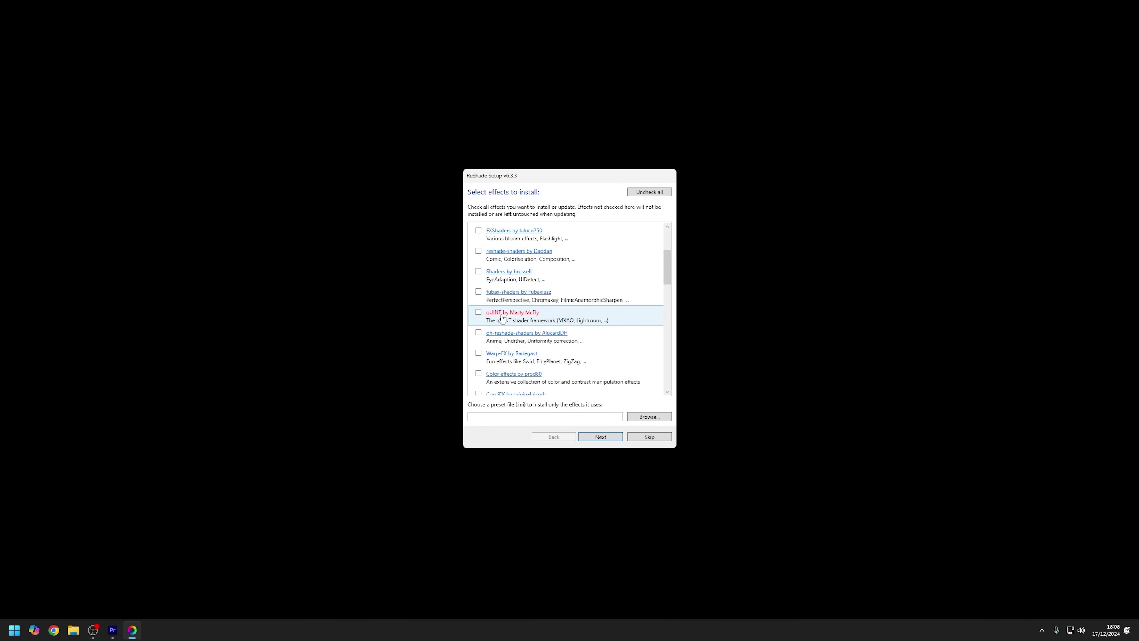
click(479, 312)
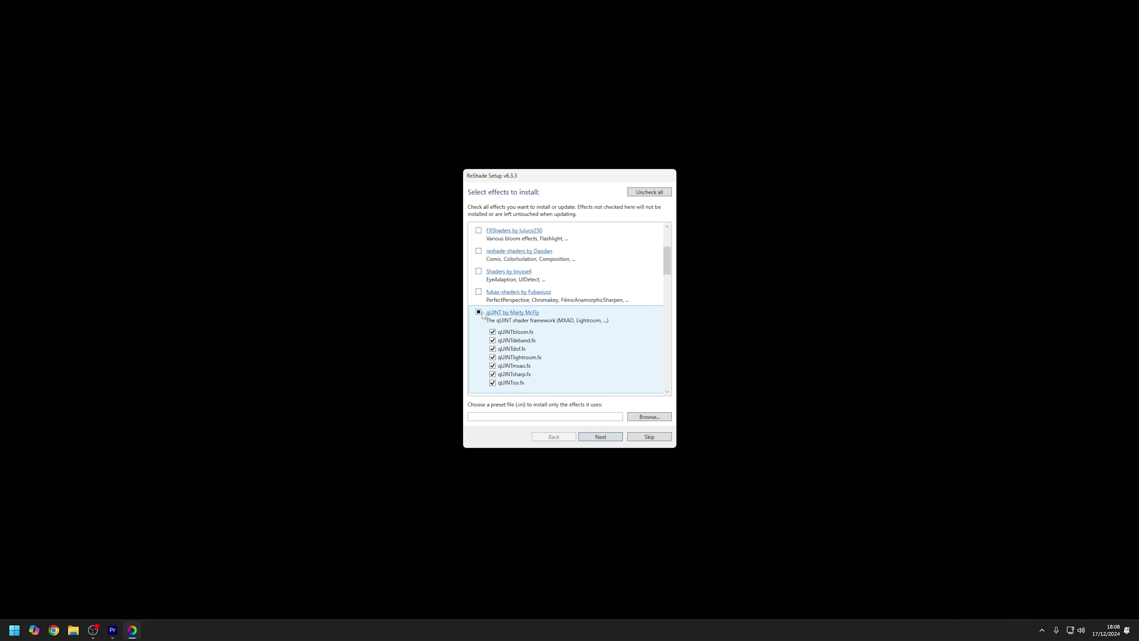
click(607, 434)
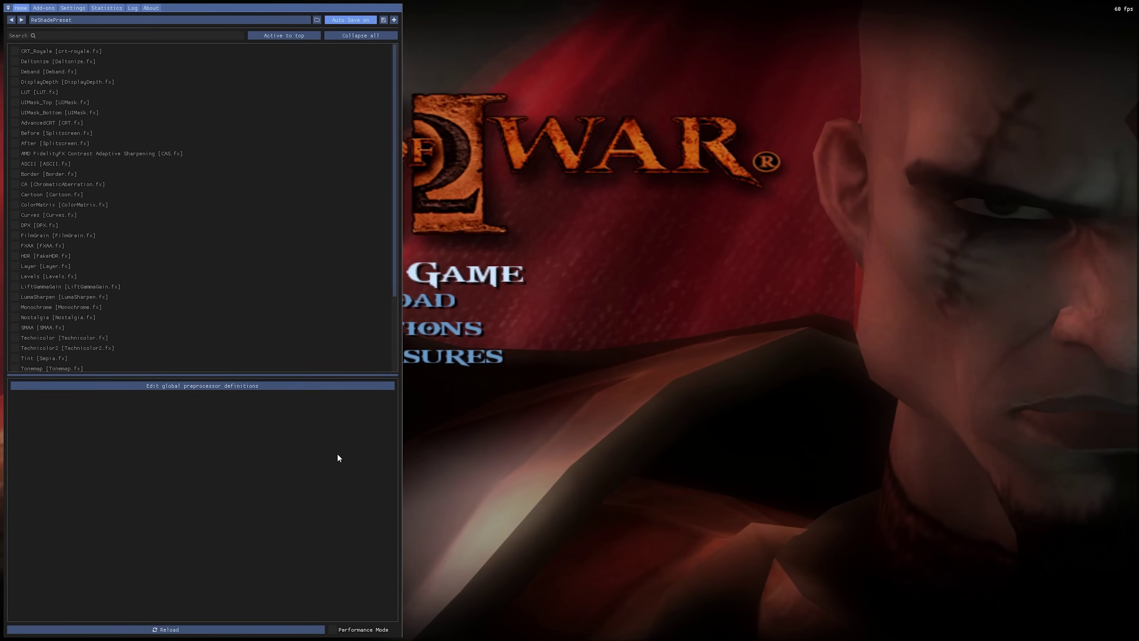
Enable CRT_Royale and reset all crt-royale.fx values to their defaults.
click(17, 52)
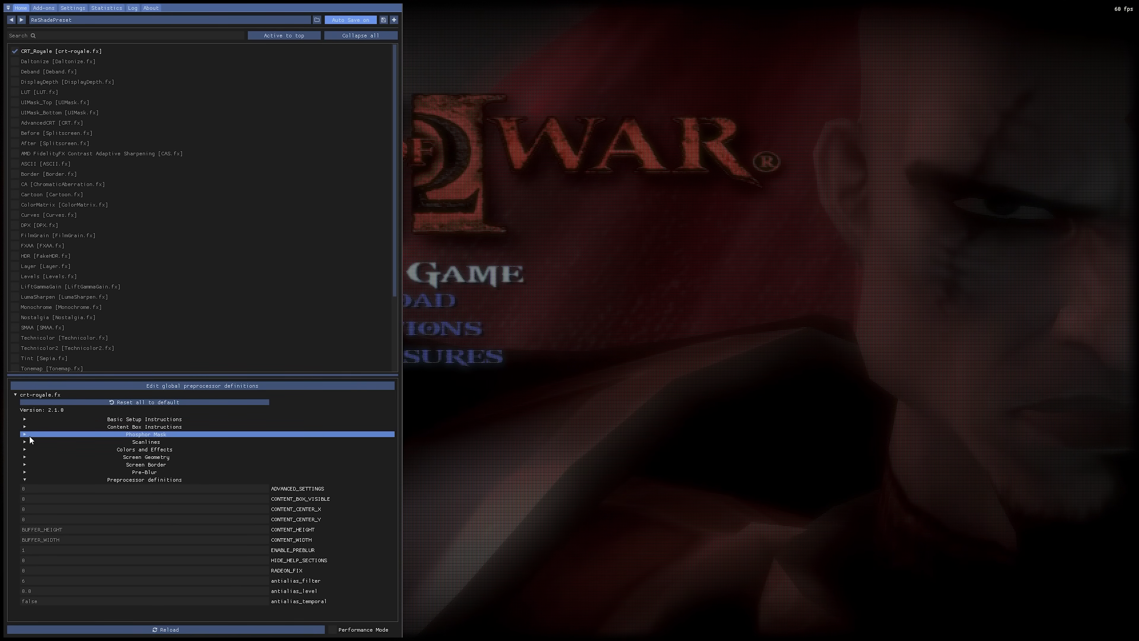
click(91, 403)
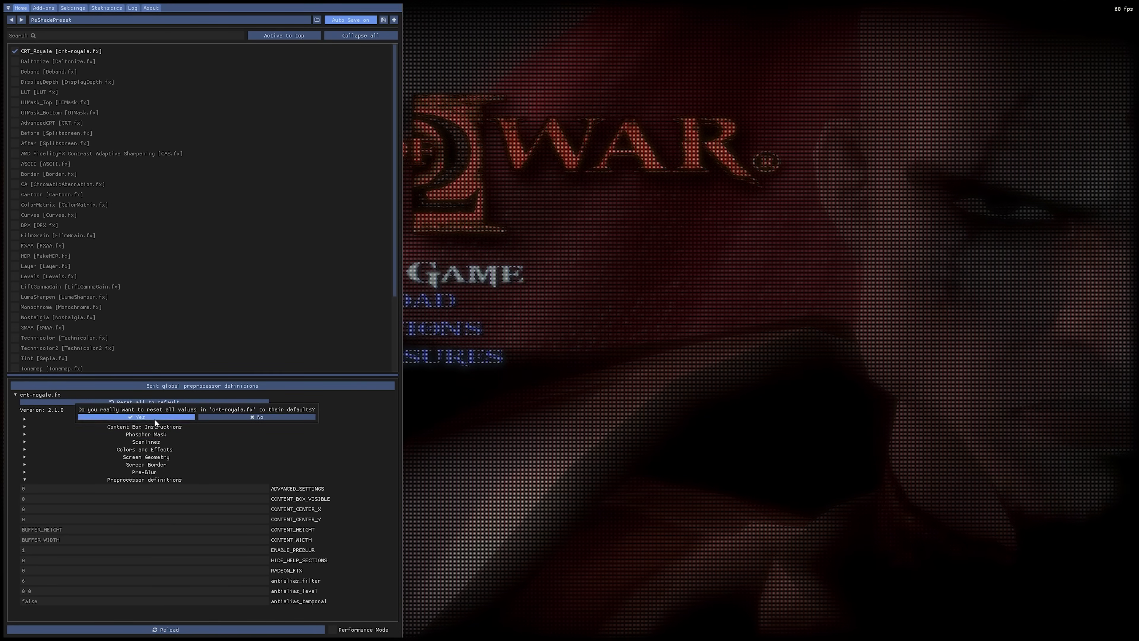
click(154, 417)
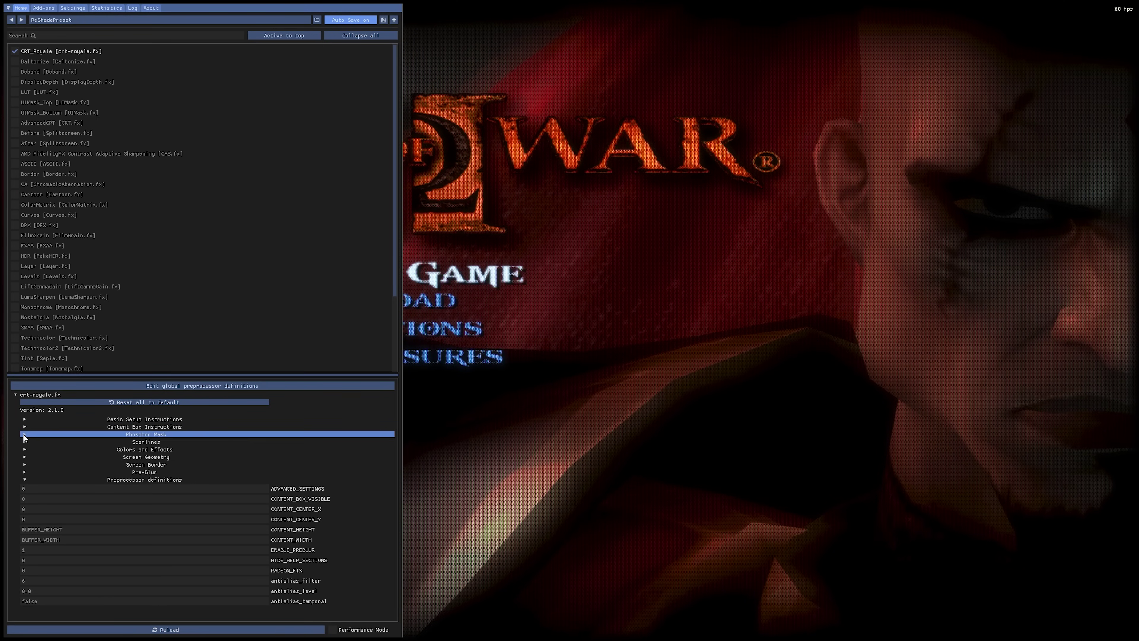
Set the Phosphor Mask type to Shadow, then briefly view the Scanlines settings.
click(24, 435)
click(136, 456)
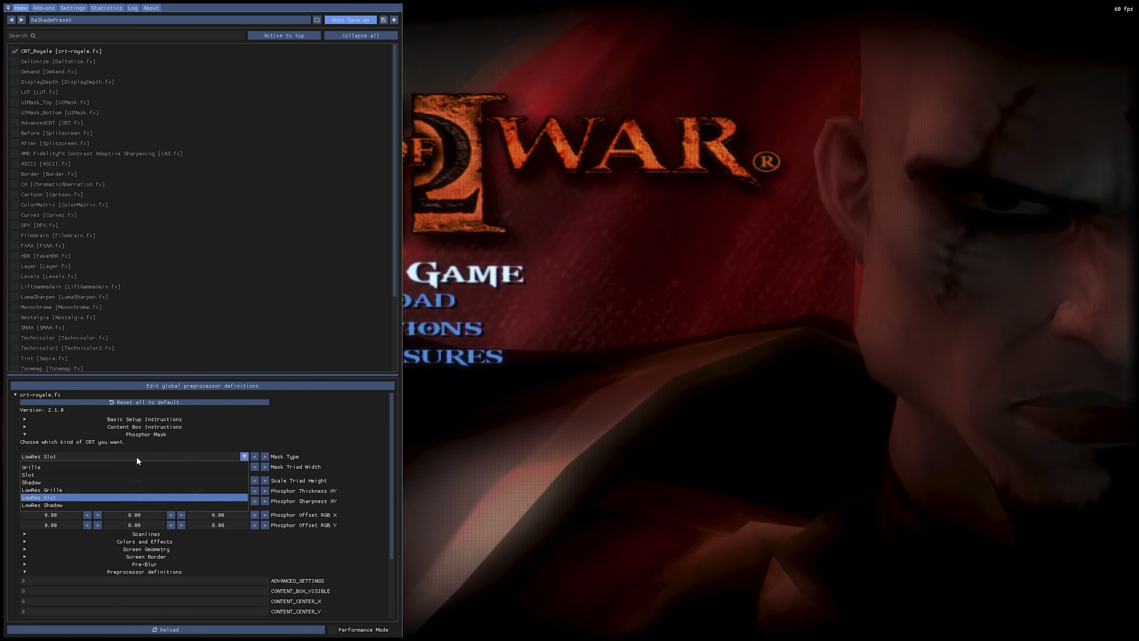
click(52, 482)
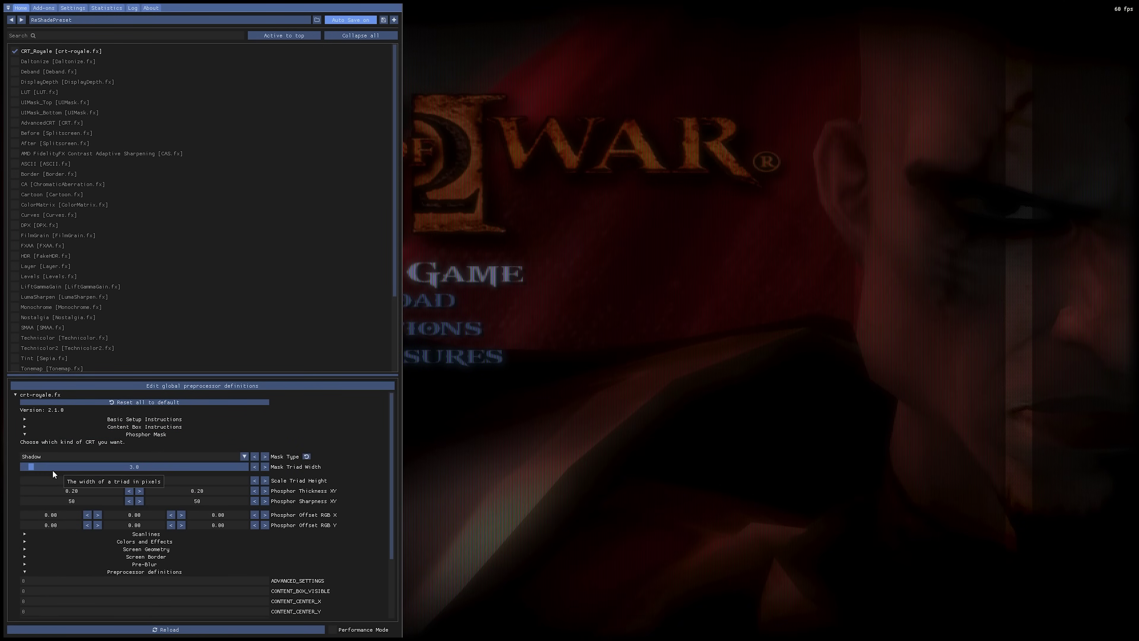
click(25, 433)
click(25, 441)
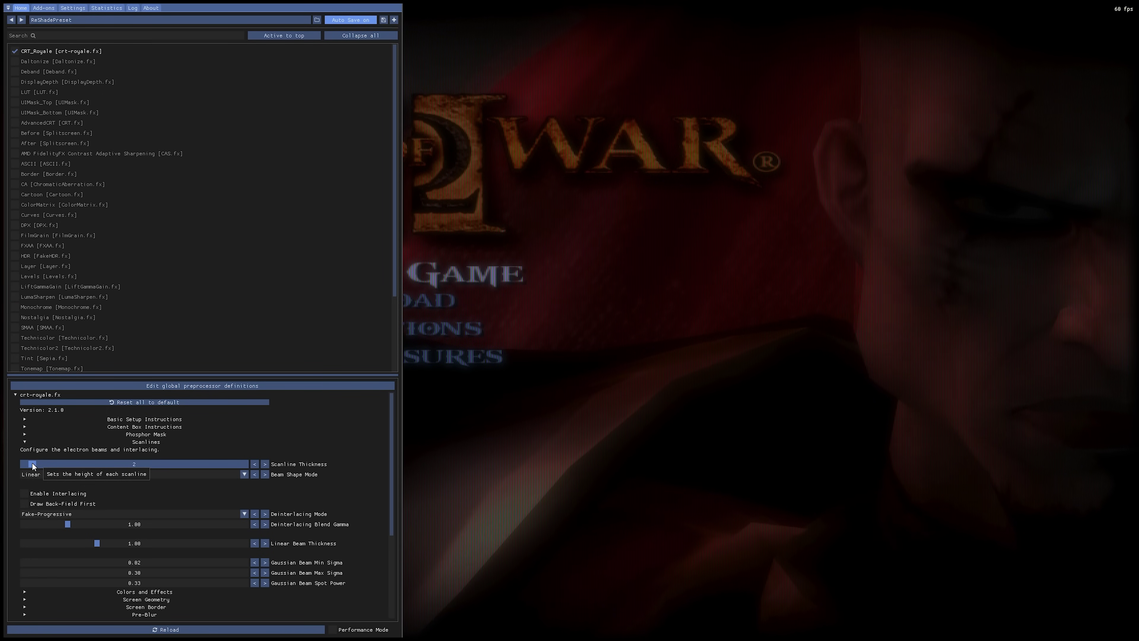
click(25, 441)
Set CRT_Royale's Phosphor Mask type to Shadow.
click(25, 434)
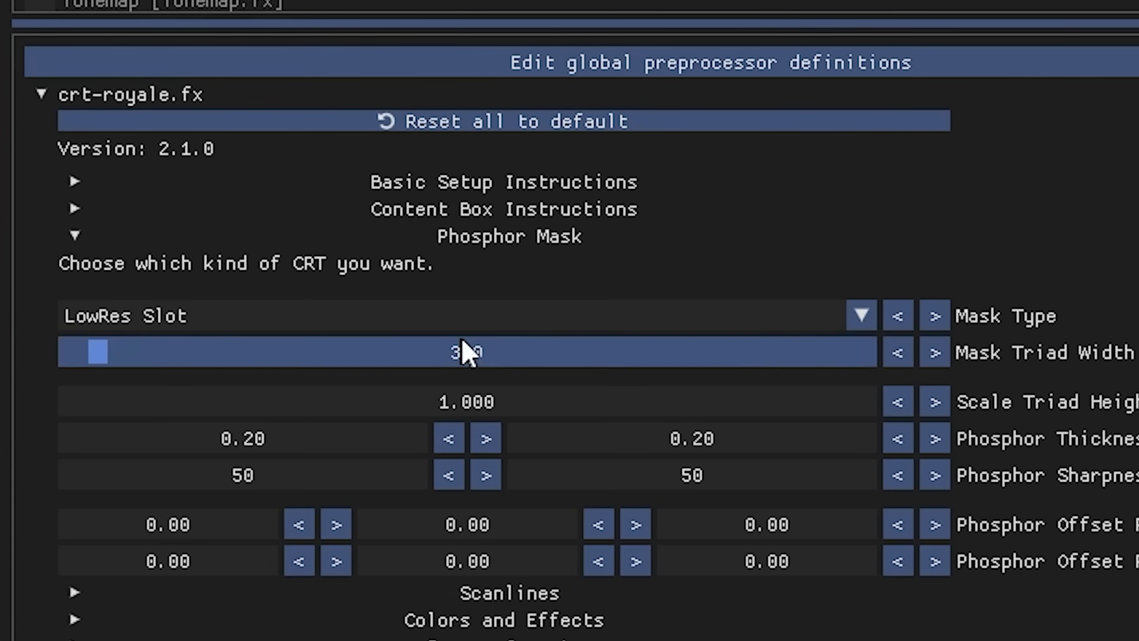
click(138, 457)
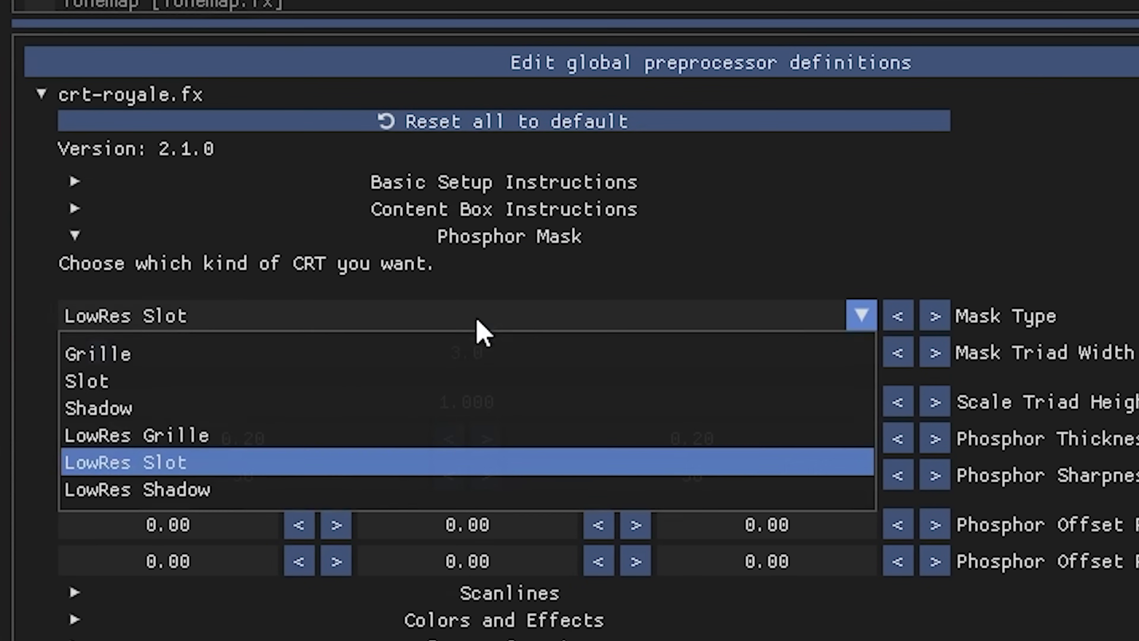
click(171, 407)
click(75, 236)
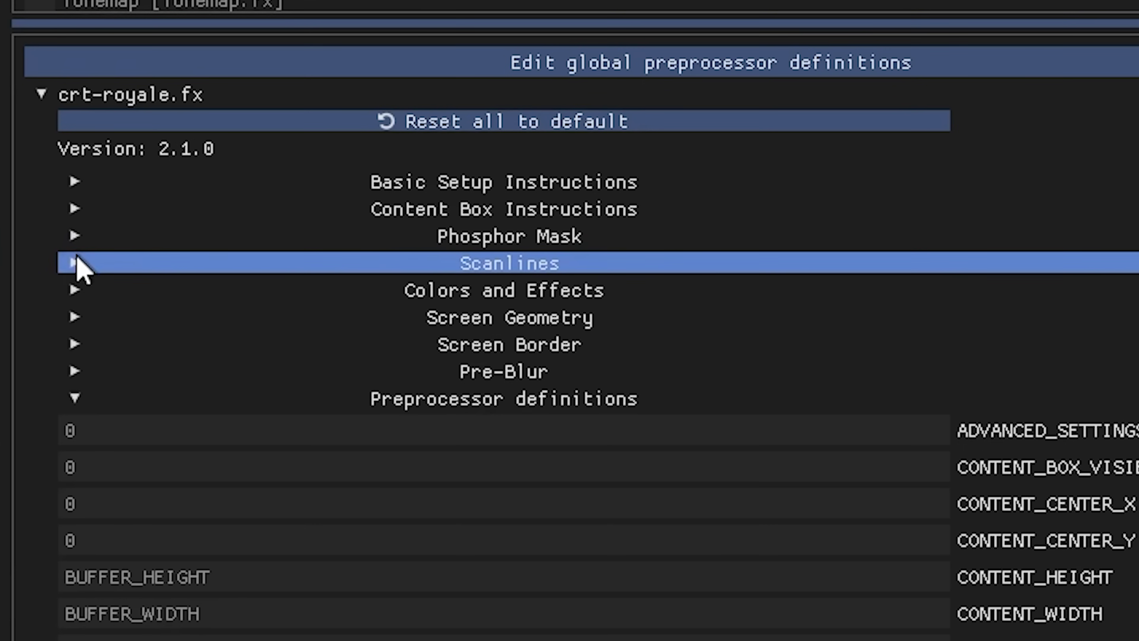
Set Beam Shape Mode to Gaussian (Realistic) and raise Scanline Thickness from 2 to 3.
click(76, 263)
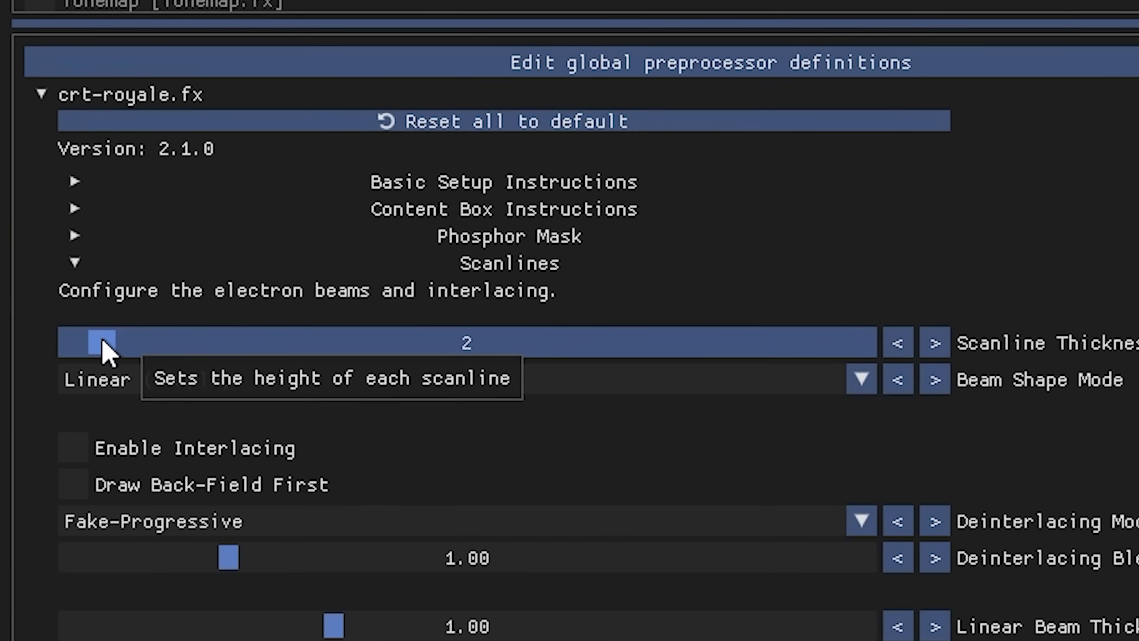
click(278, 384)
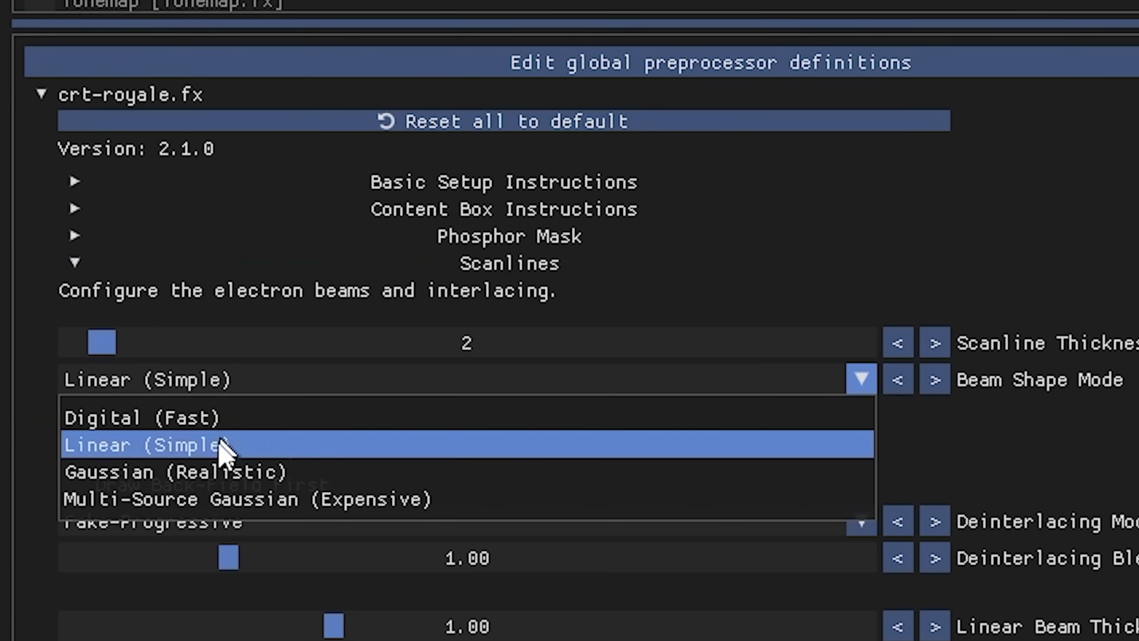
click(204, 472)
drag(108, 357, 128, 356)
click(296, 449)
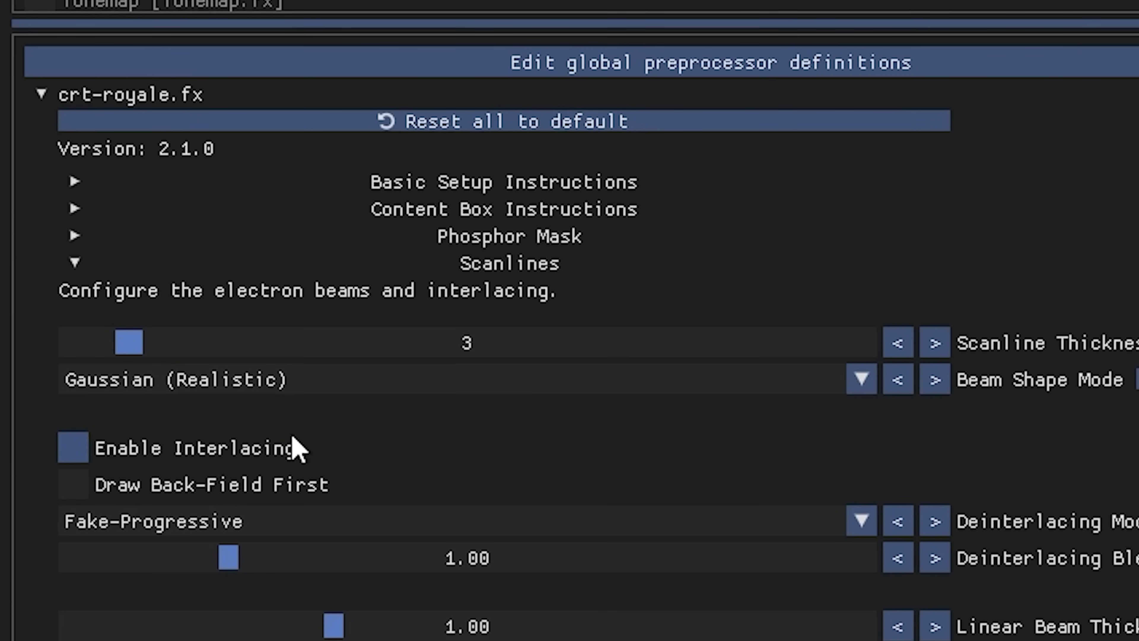
click(296, 449)
click(76, 263)
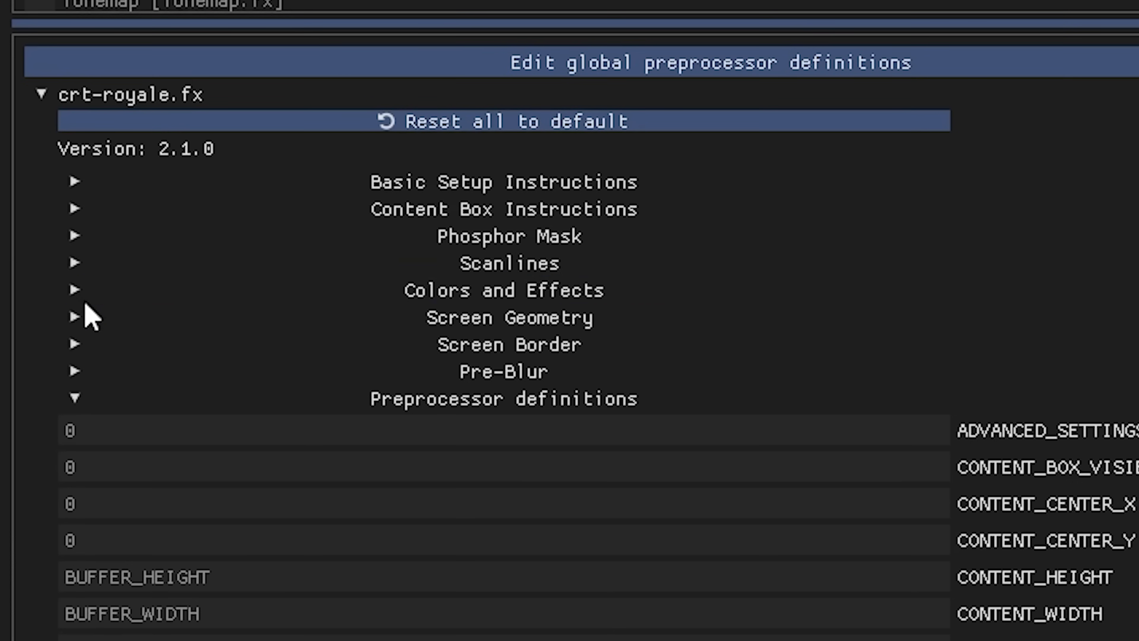
Lower CRT Gamma to 2.20 under Colors and Effects.
click(83, 291)
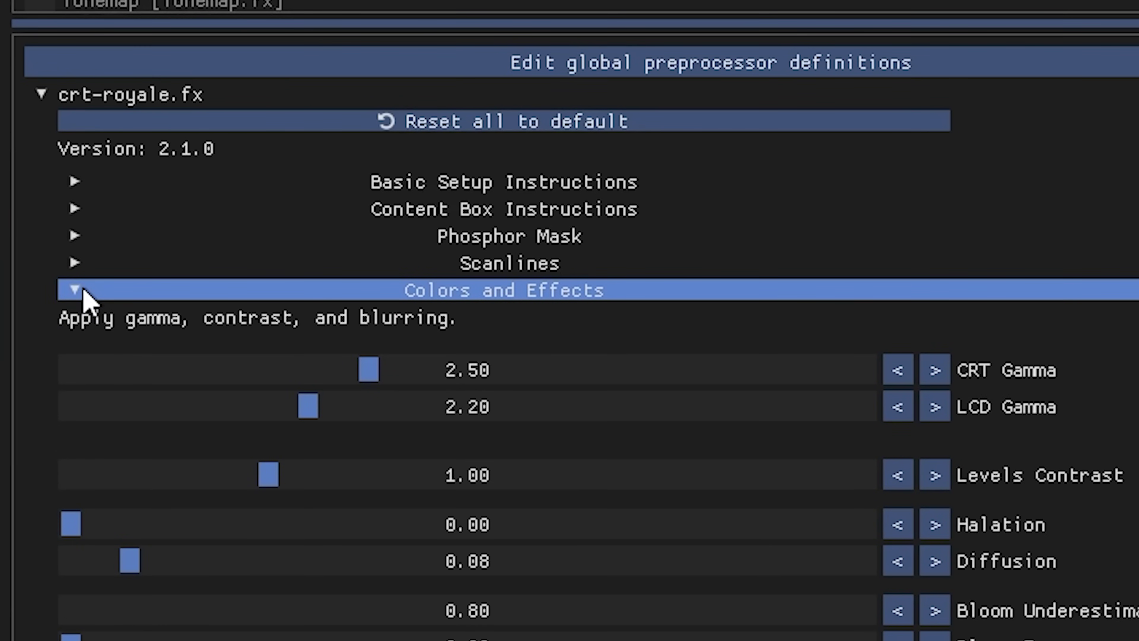
drag(369, 377, 309, 405)
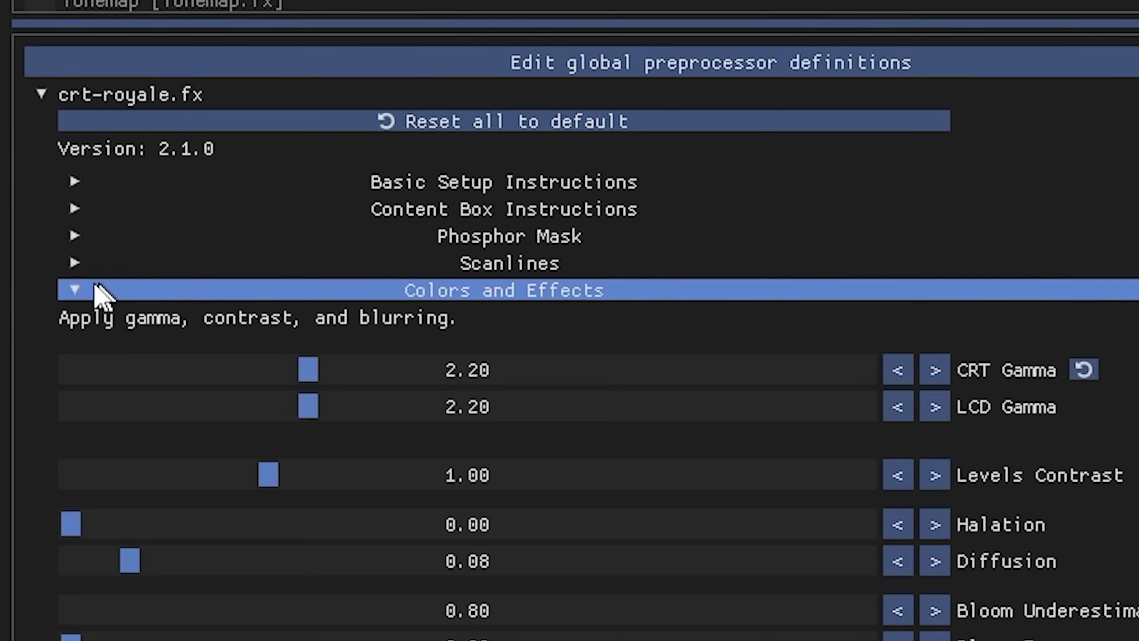
click(102, 291)
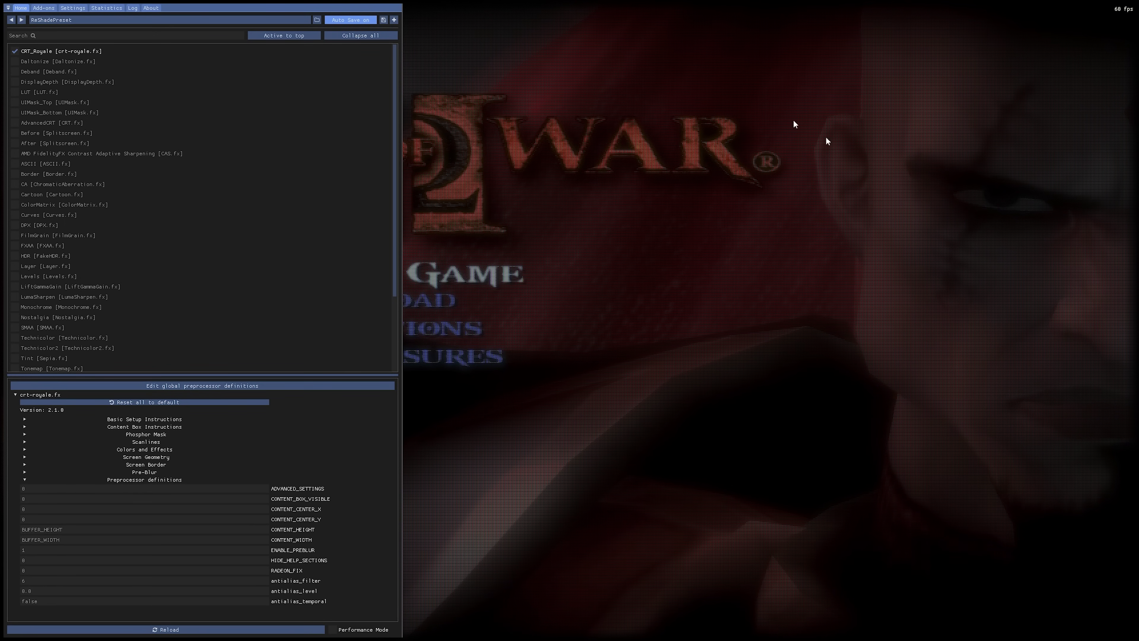
Enable Lightroom and tune its Curves, keeping Global Black Level at 16 and lowering Global White Level.
text(light)
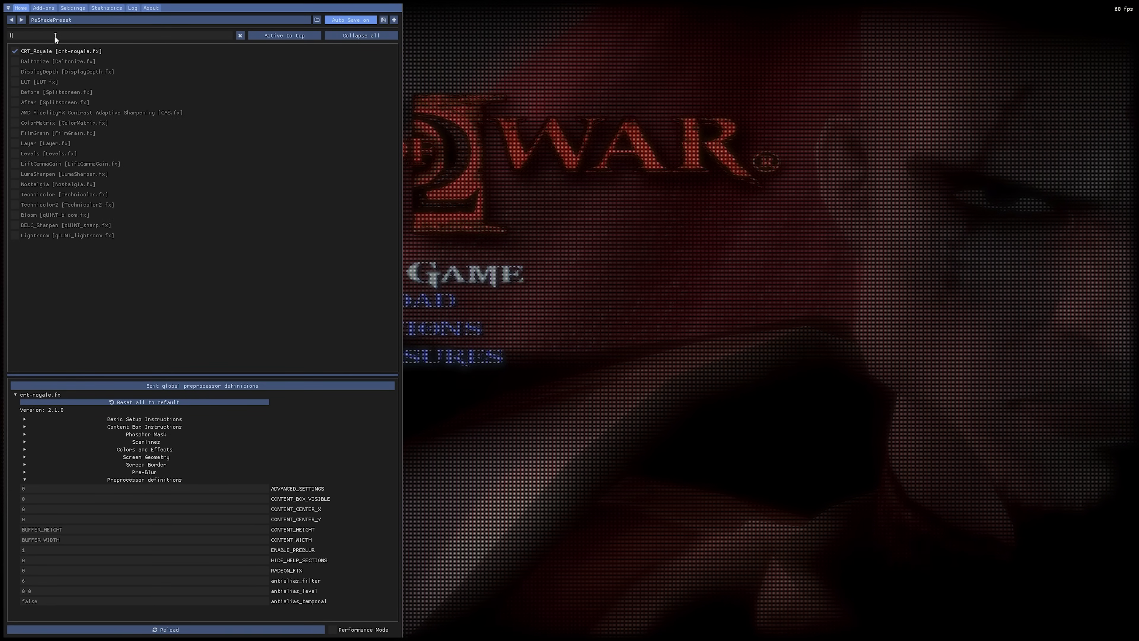
click(14, 51)
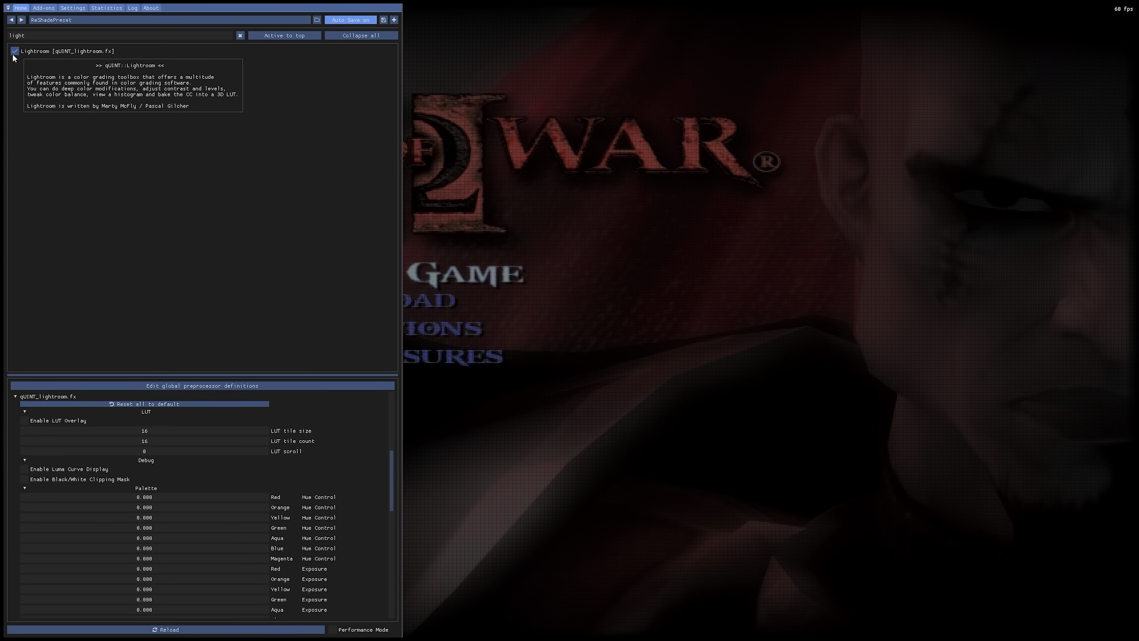
scroll(292, 473, down, 8)
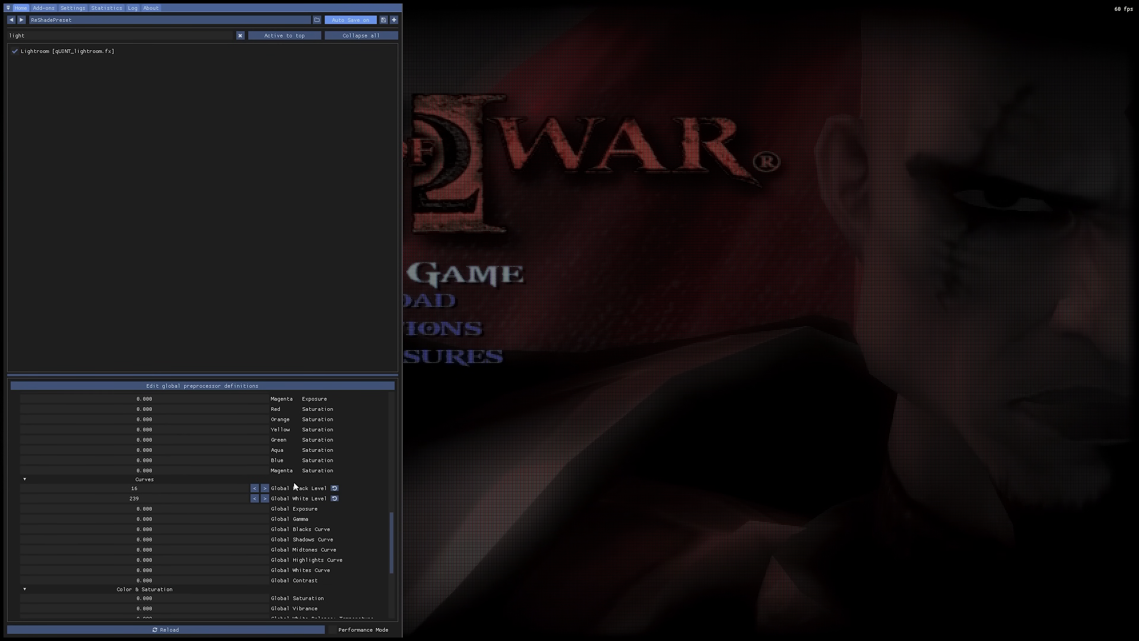
drag(161, 488, 89, 492)
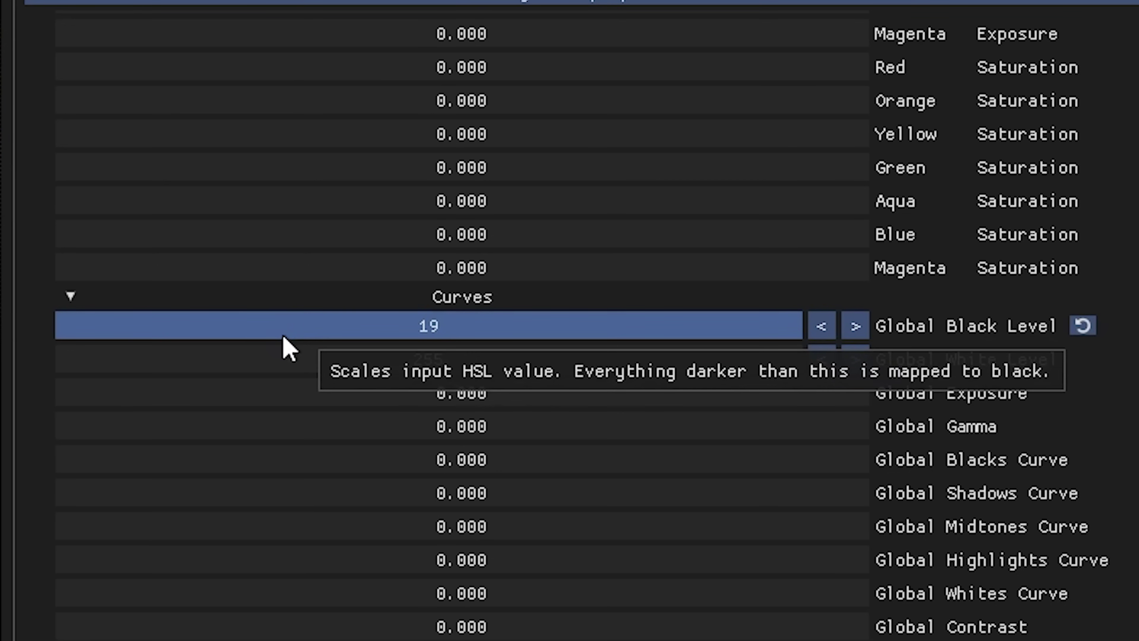
drag(283, 337, 279, 336)
mouse_move(597, 364)
mouse_down()
mouse_move(565, 362)
mouse_move(584, 374)
mouse_up()
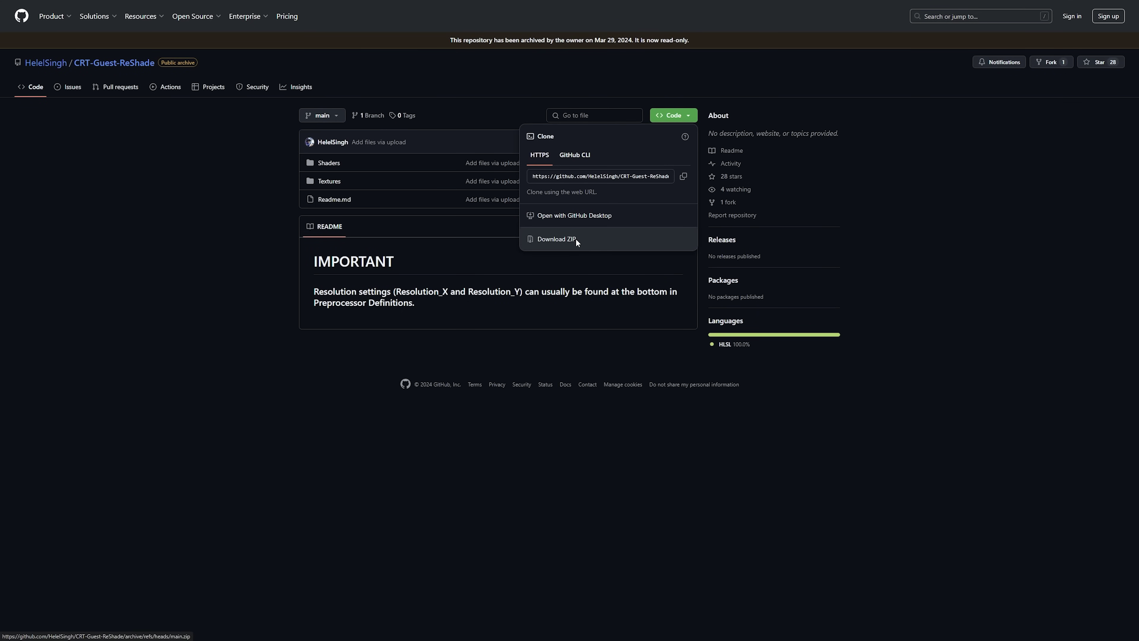
Download the CRT-Guest repository ZIP and copy its Shaders and Textures folders into Dolphin's reshade-shaders.
click(576, 239)
click(298, 405)
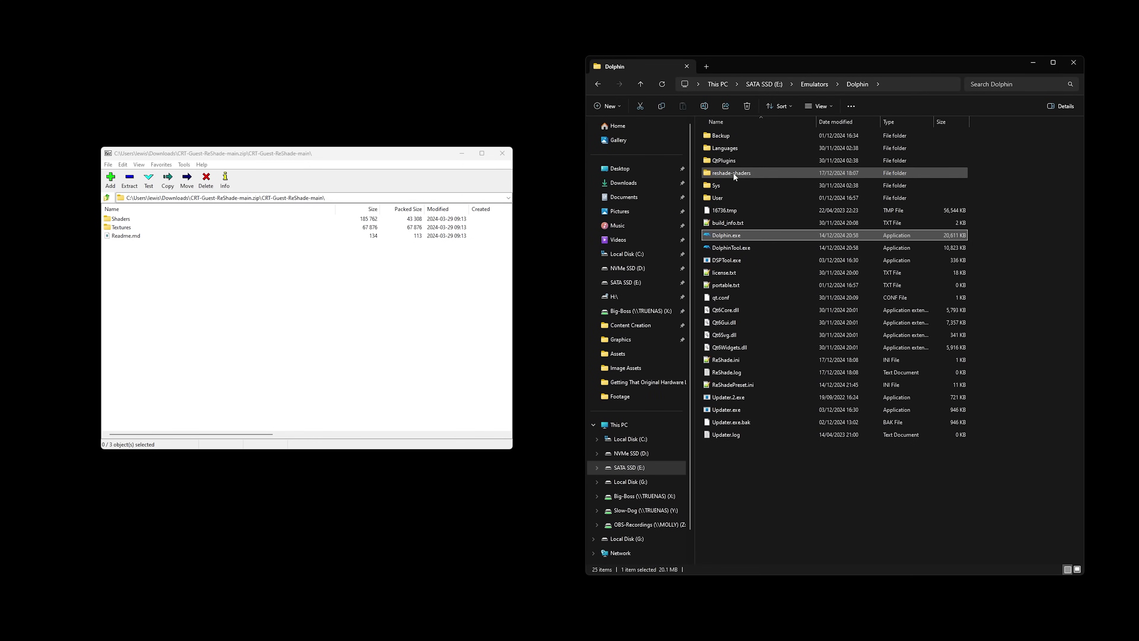
double_click(733, 174)
drag(141, 231, 115, 215)
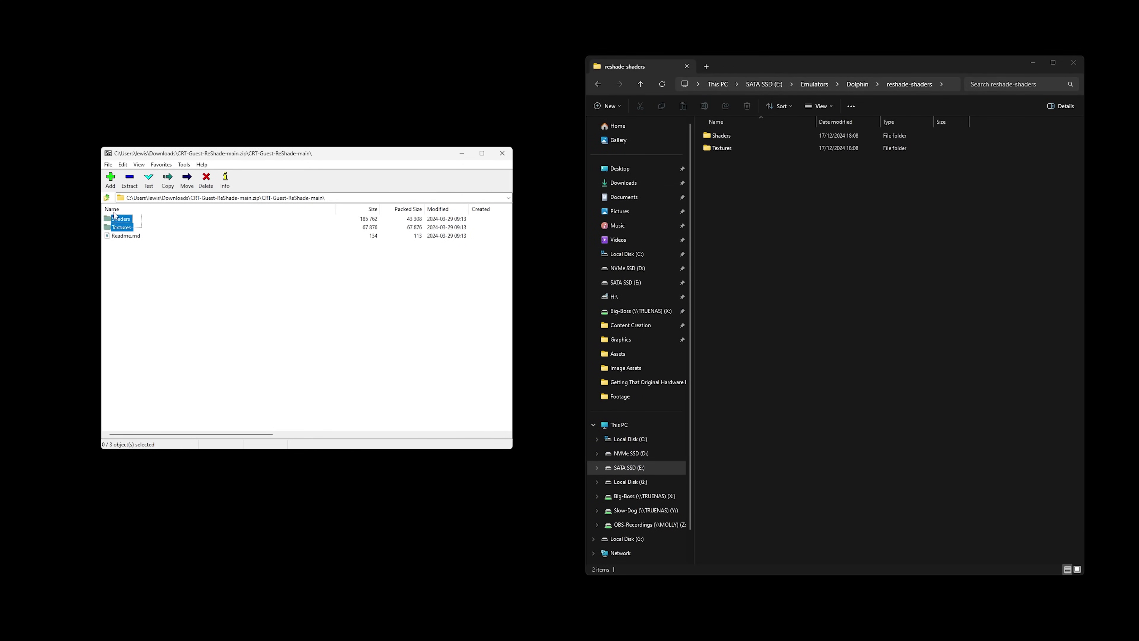
drag(803, 207, 803, 207)
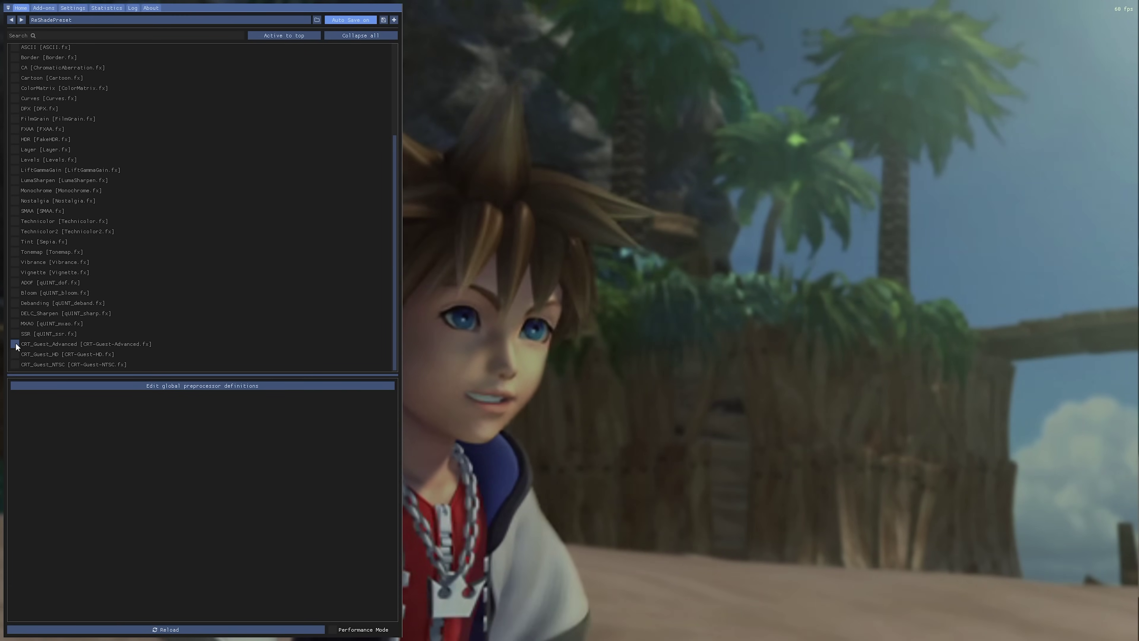
Enable CRT_Guest_Advanced in ReShade and hide the overlay to view the game.
click(16, 345)
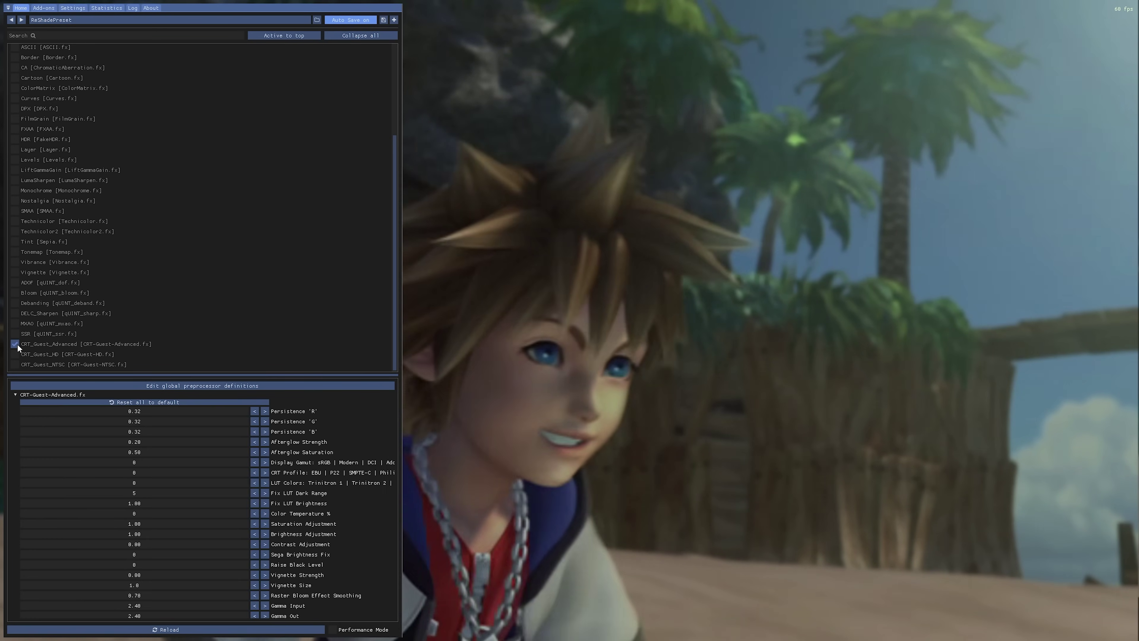
scroll(201, 519, down, 15)
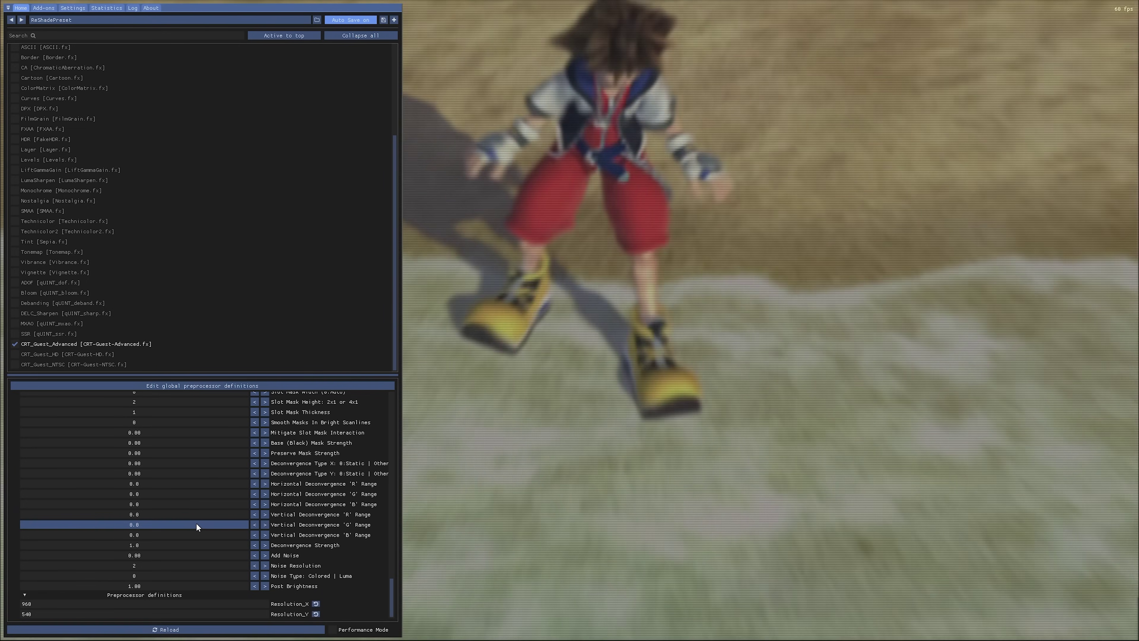
key(Home)
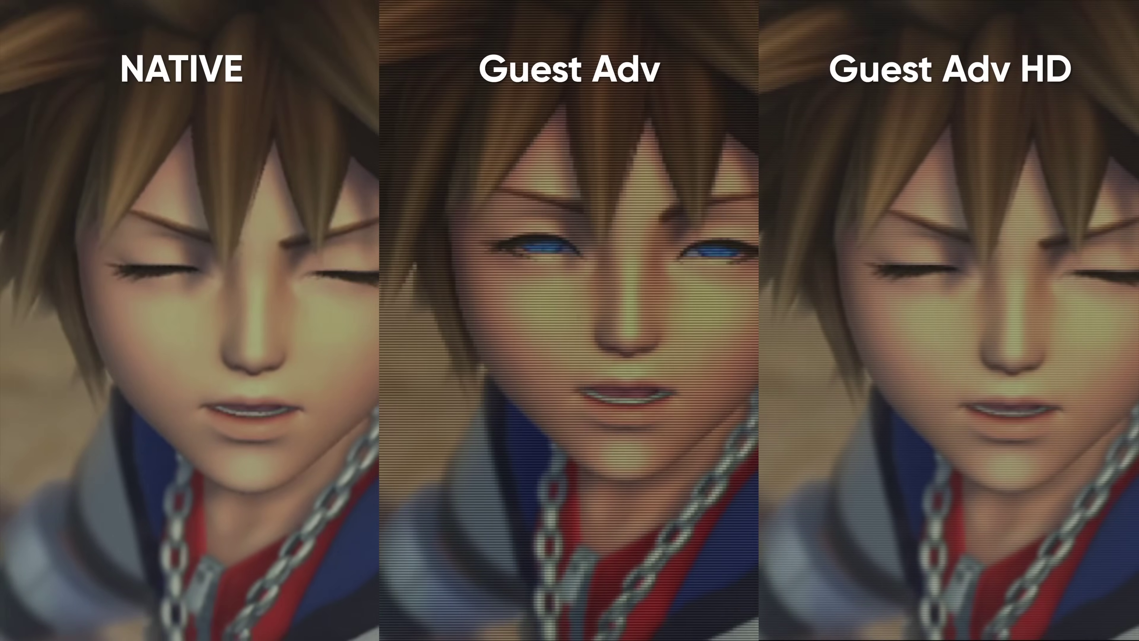